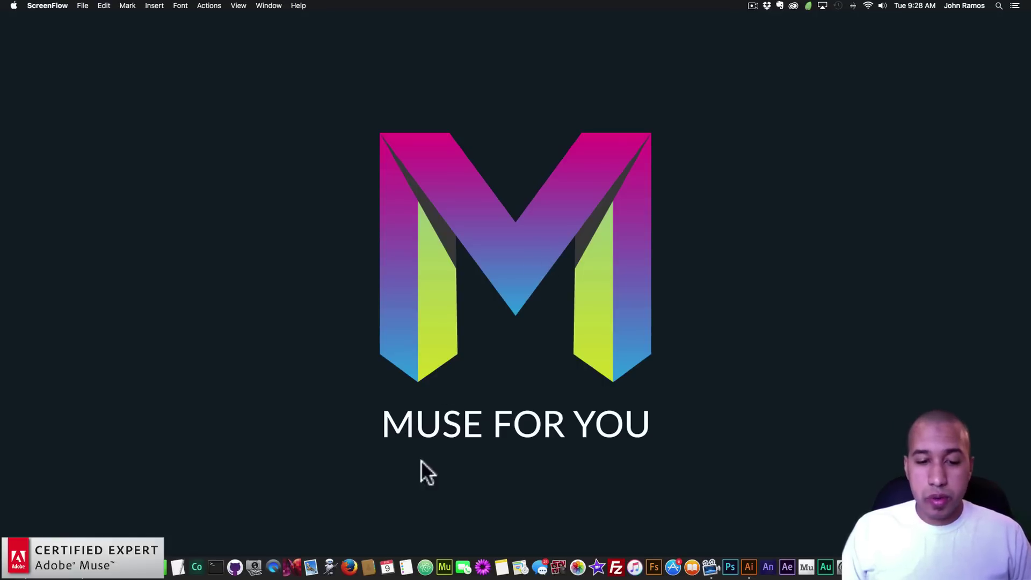
- Launch Adobe Muse CC from the Dock
left_click(444, 567)
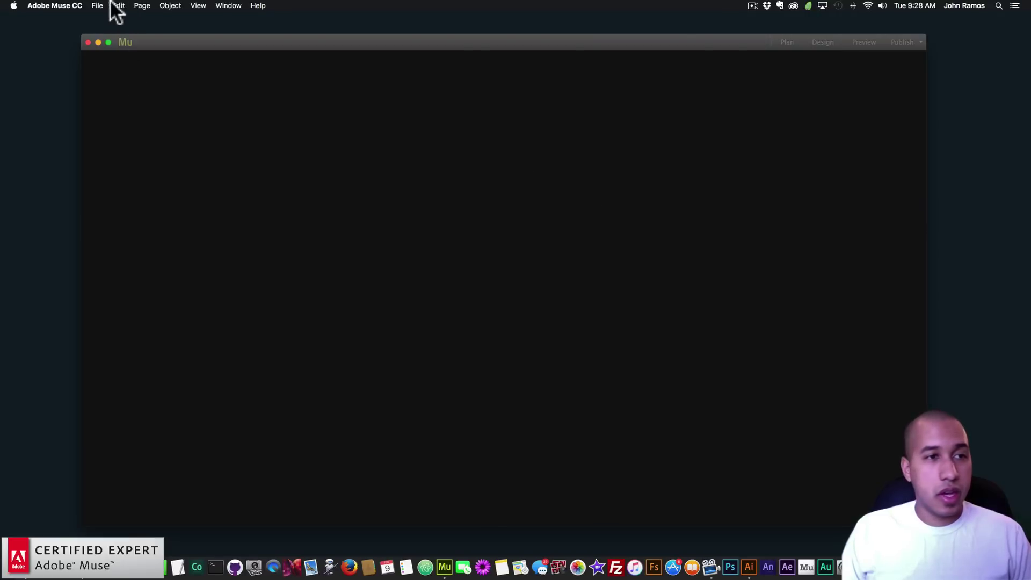
- Create a fluid-width site with a 960 max page width and open its Home page
left_click(98, 8)
left_click(101, 15)
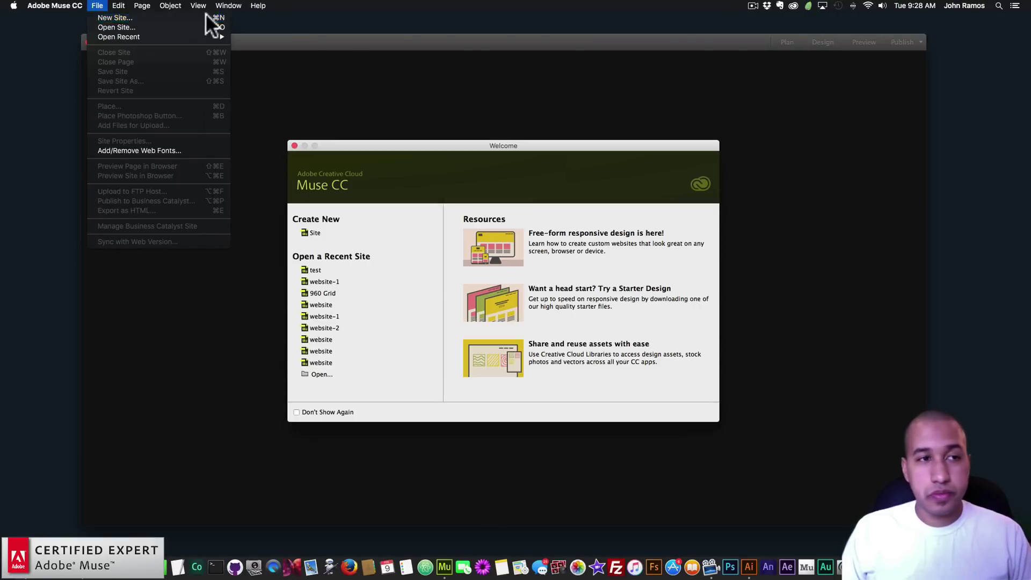
left_click(98, 5)
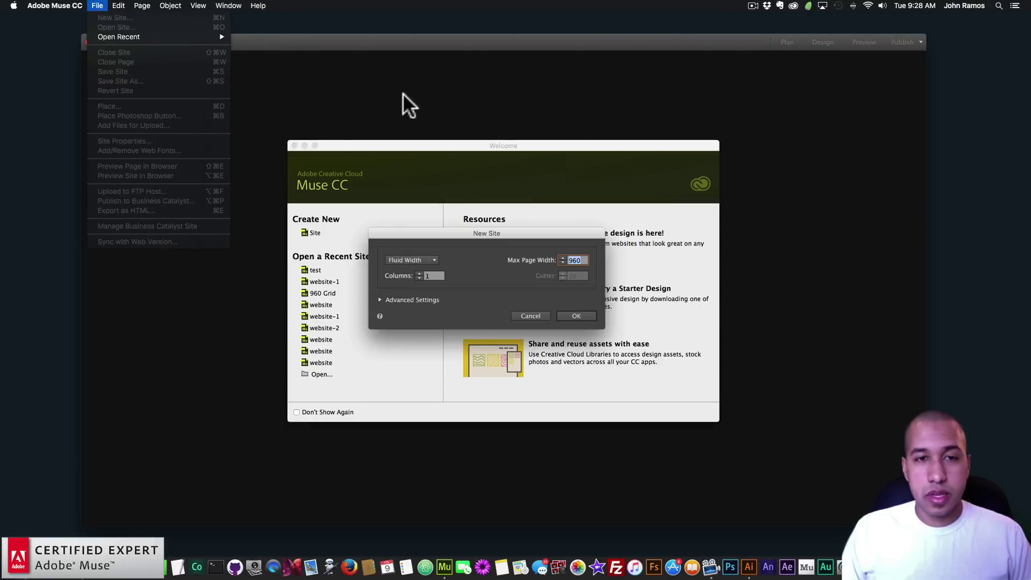
left_click(322, 41)
left_click(575, 315)
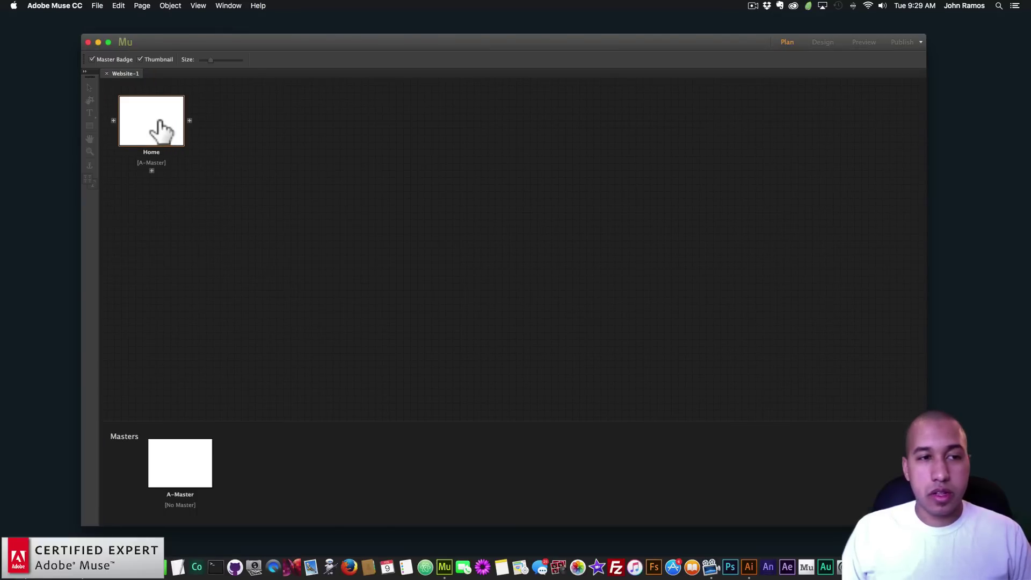
double_click(159, 121)
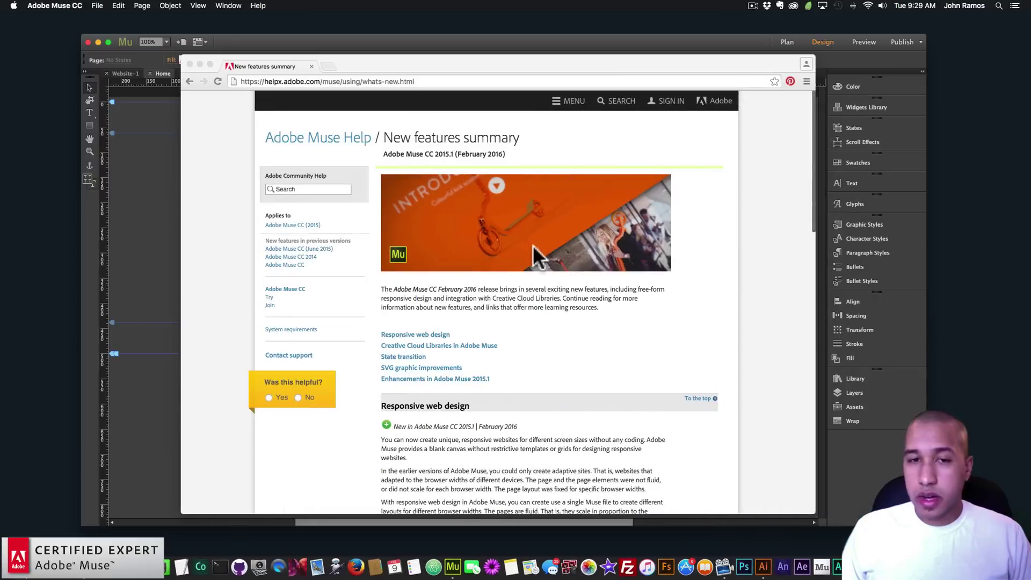
- Scroll the Muse Help 'New features summary' page down to Responsive web design
scroll(641, 342, "down", 1)
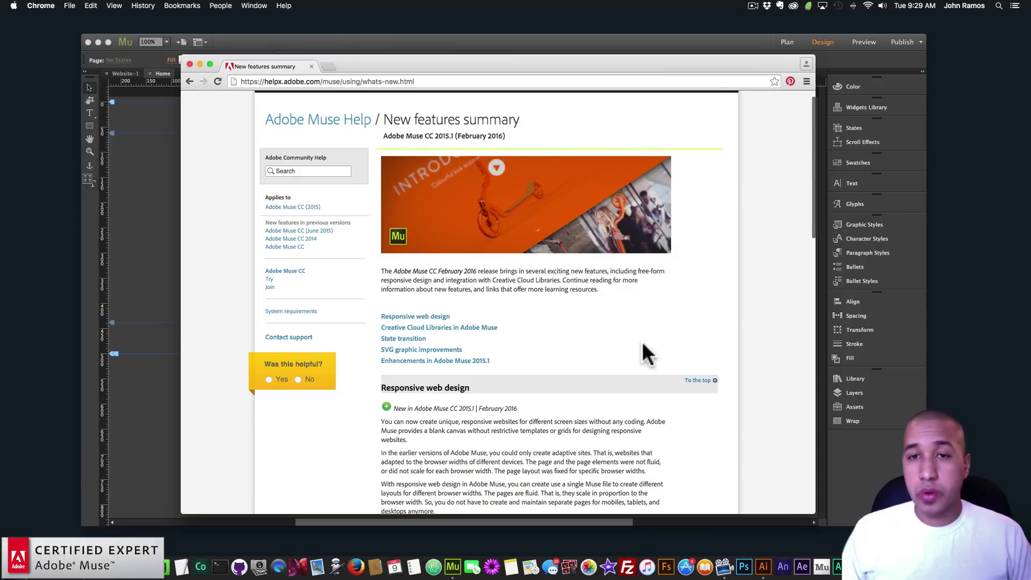
scroll(655, 342, "down", 5)
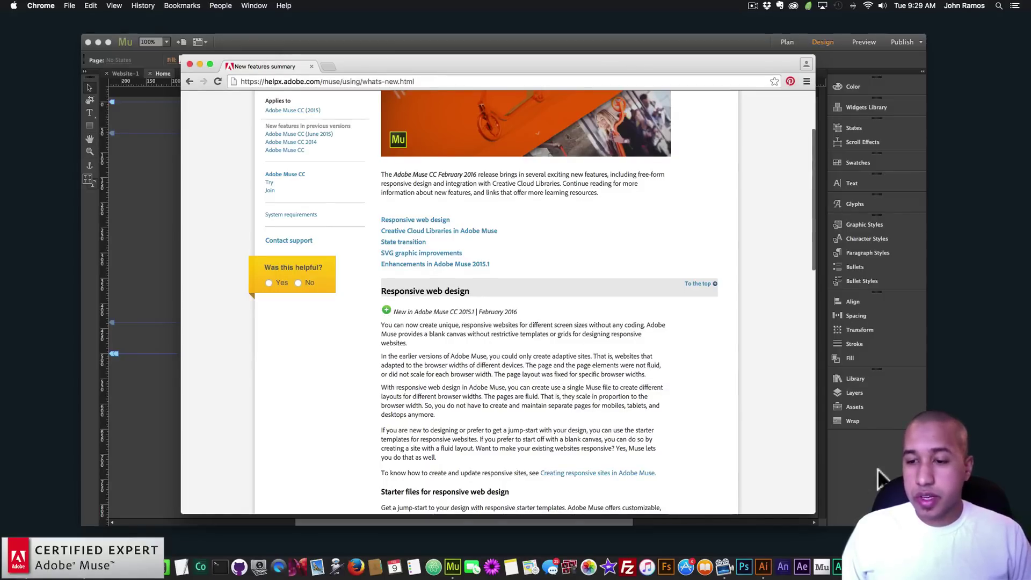
- Draw a wide full-width rectangle across the upper part of the Home page
left_click(430, 33)
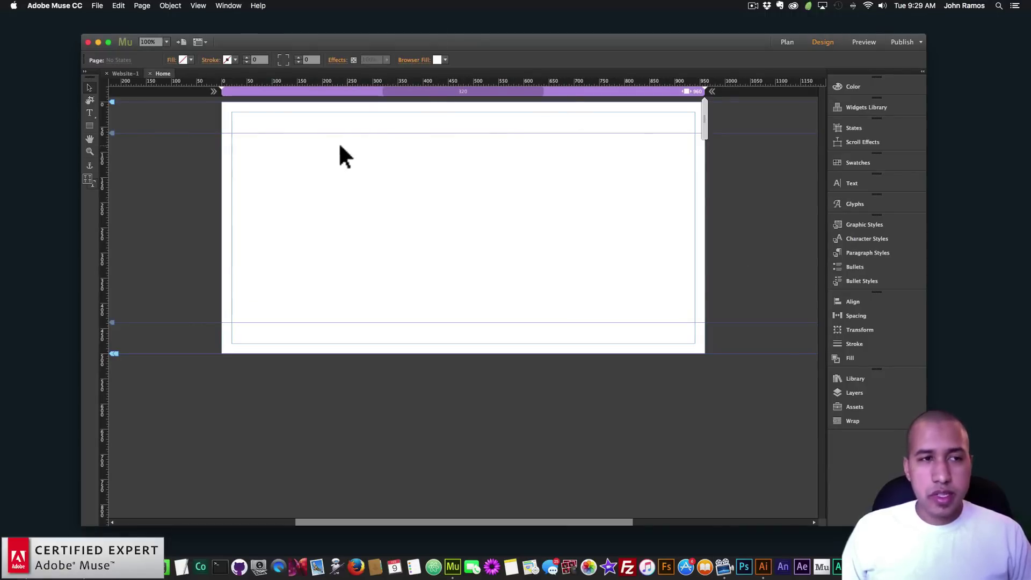
left_click(87, 125)
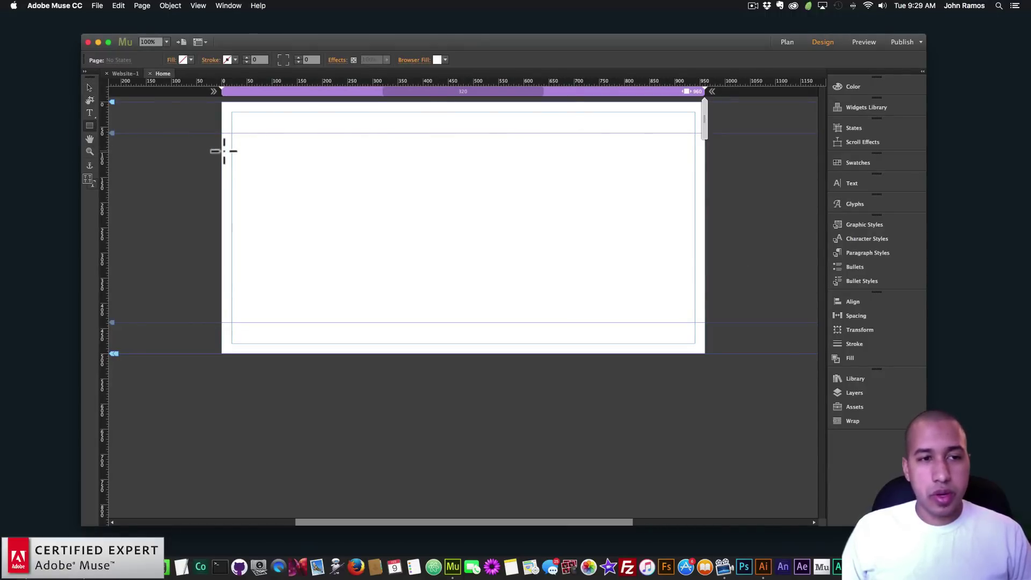
left_click_drag(222, 148, 705, 274)
left_click(91, 88)
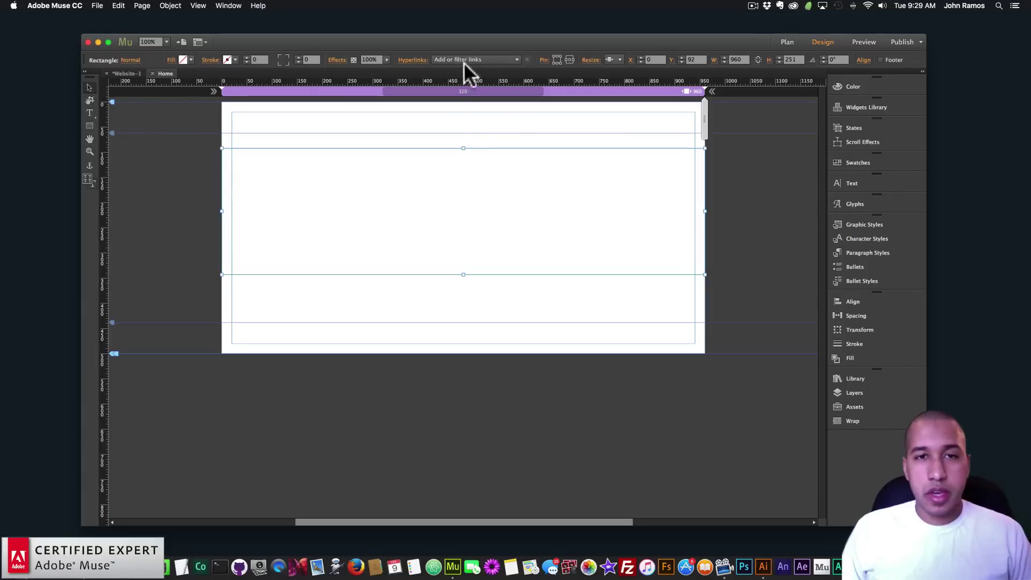
- Fill the rectangle blue from the adobe-muse-update.ase swatches and move it down about 45 px
left_click(189, 59)
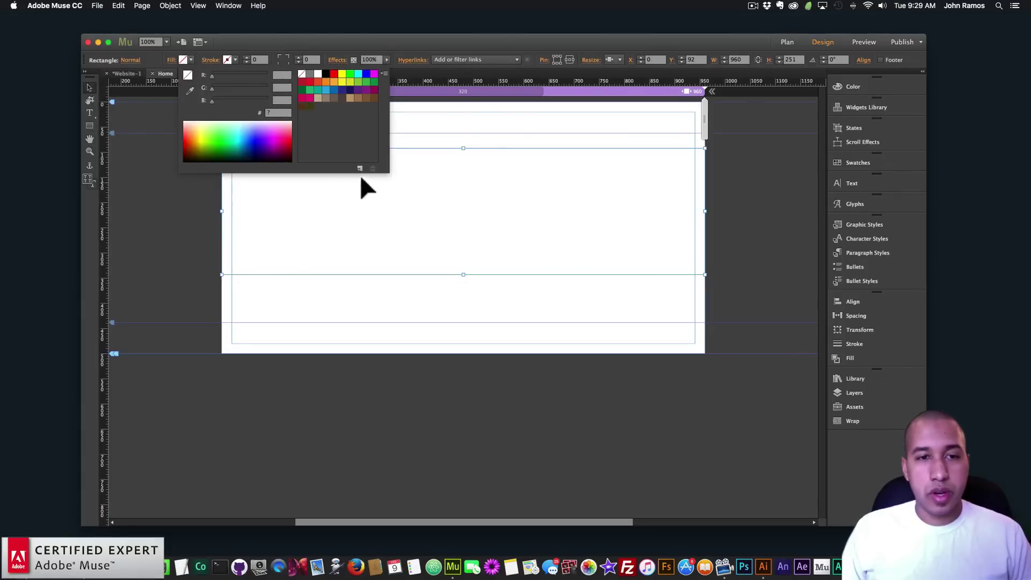
right_click(335, 98)
left_click(357, 135)
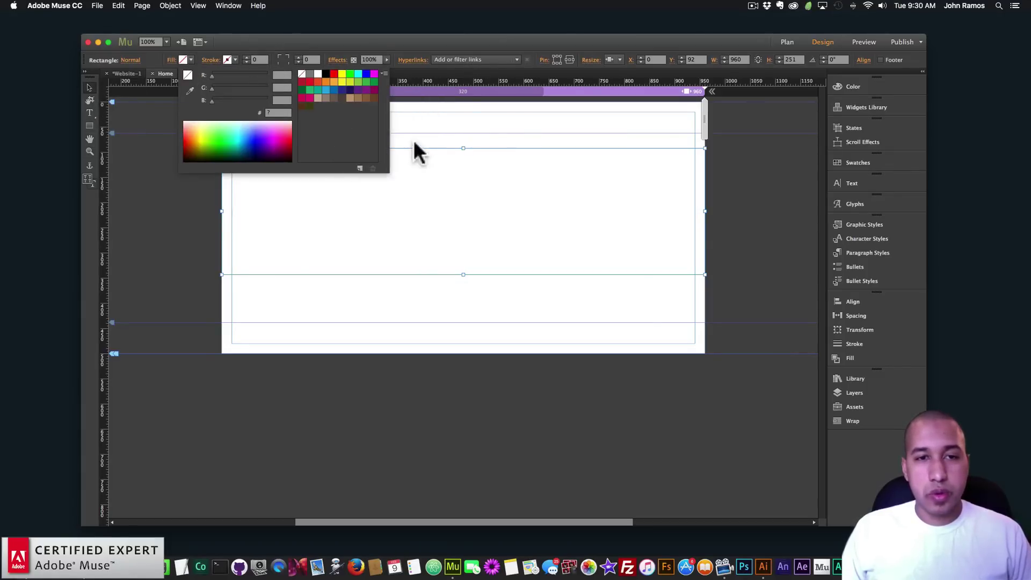
double_click(508, 134)
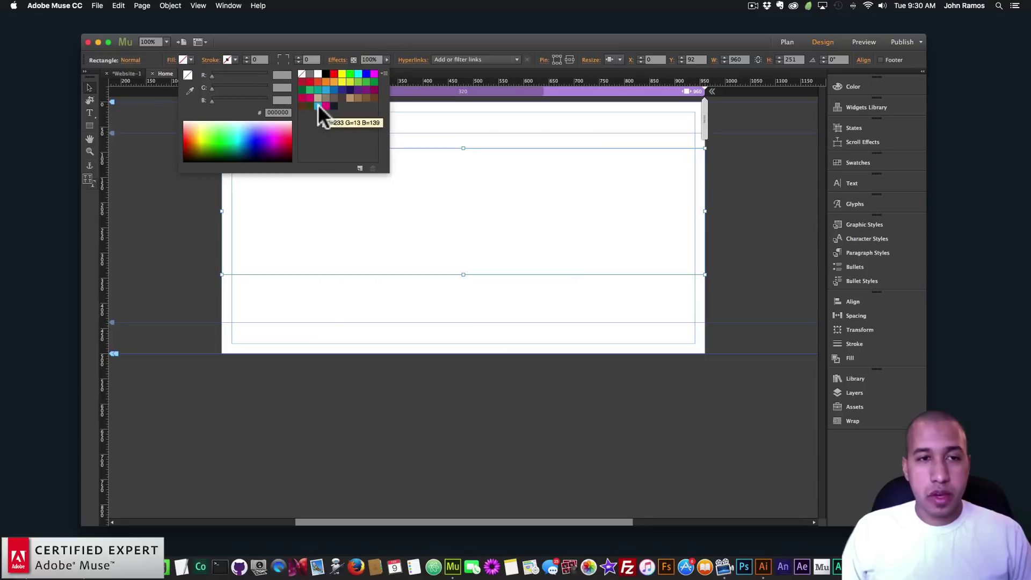
left_click(318, 106)
left_click(344, 226)
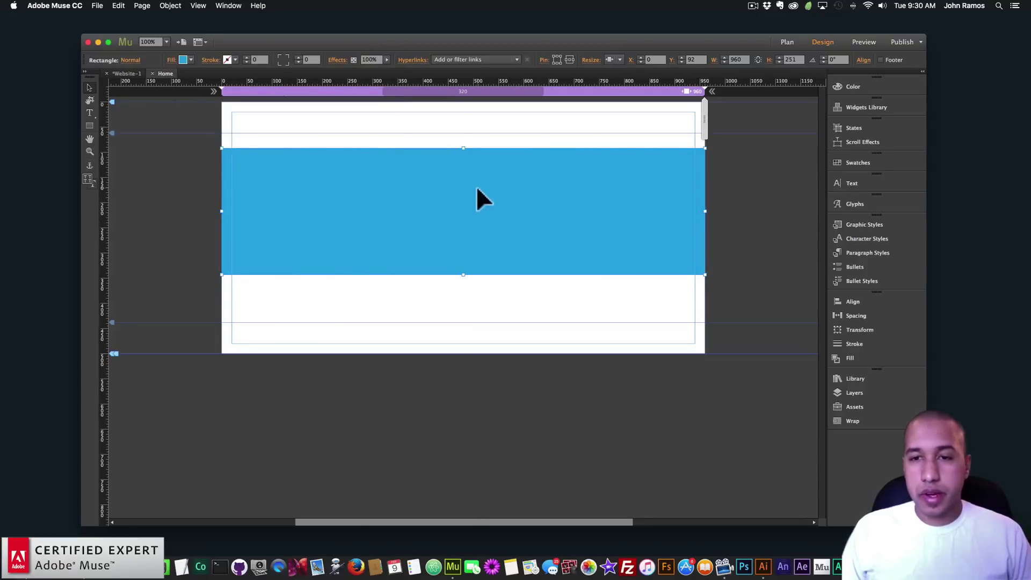
left_click_drag(476, 198, 474, 219)
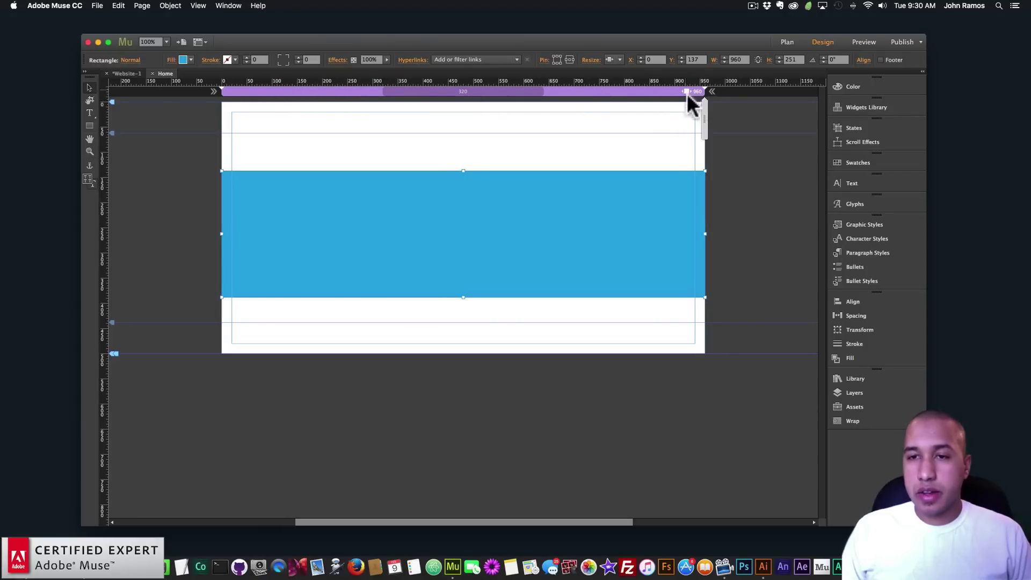
- Add breakpoints at 768 and 480 to the Home page
right_click(630, 89)
left_click(643, 95)
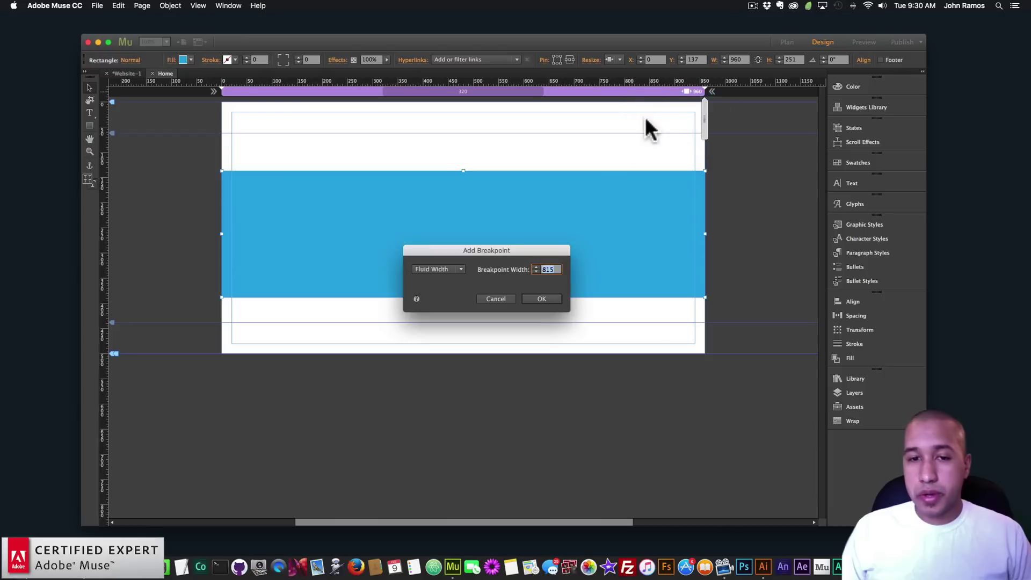
type("768")
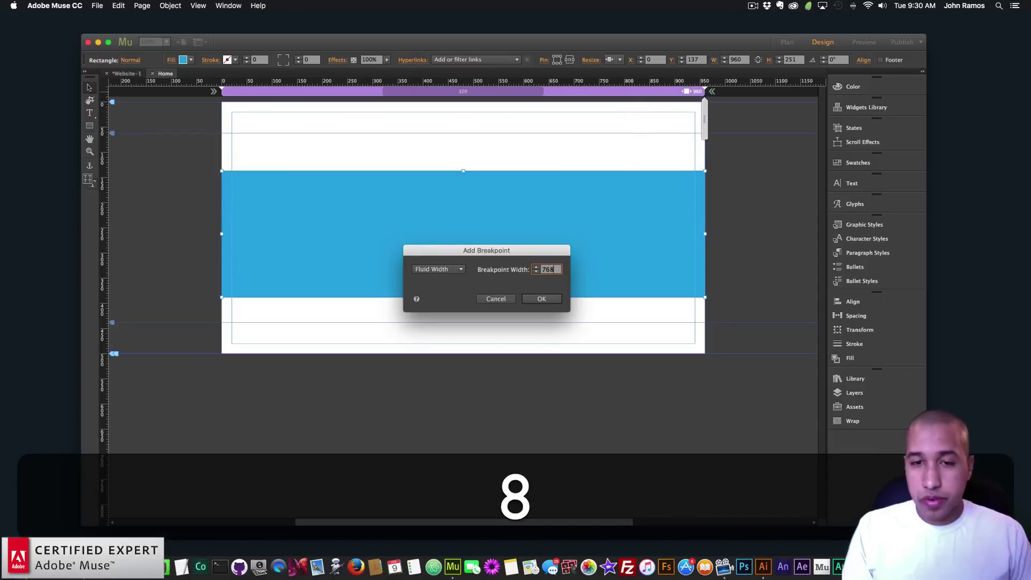
key("Return")
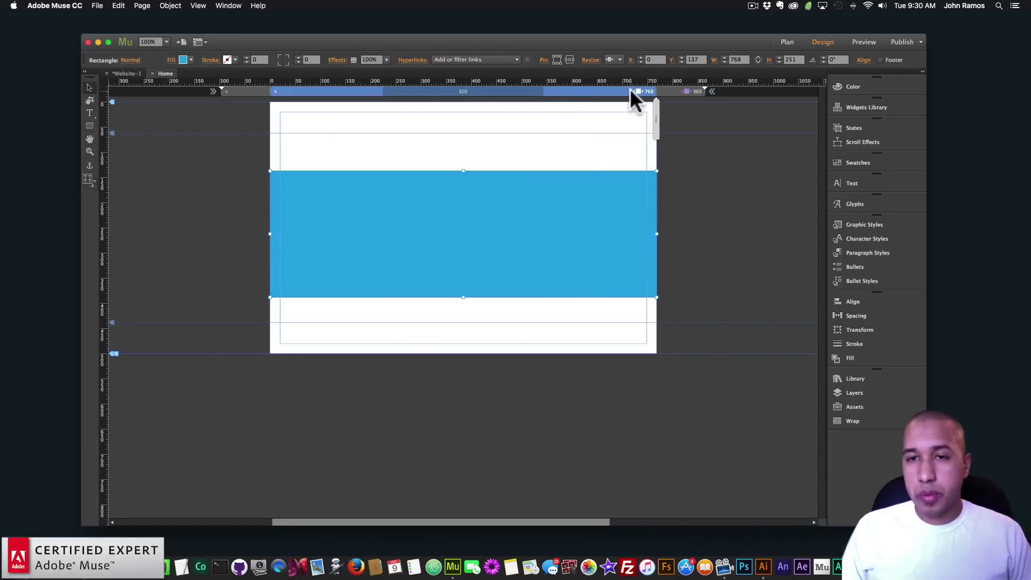
right_click(594, 89)
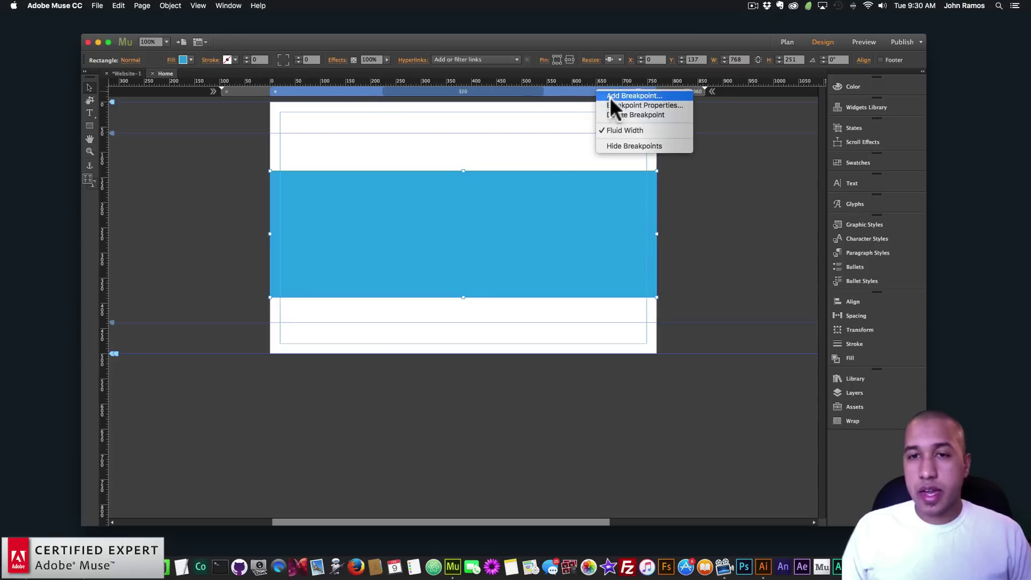
left_click(610, 97)
type("480")
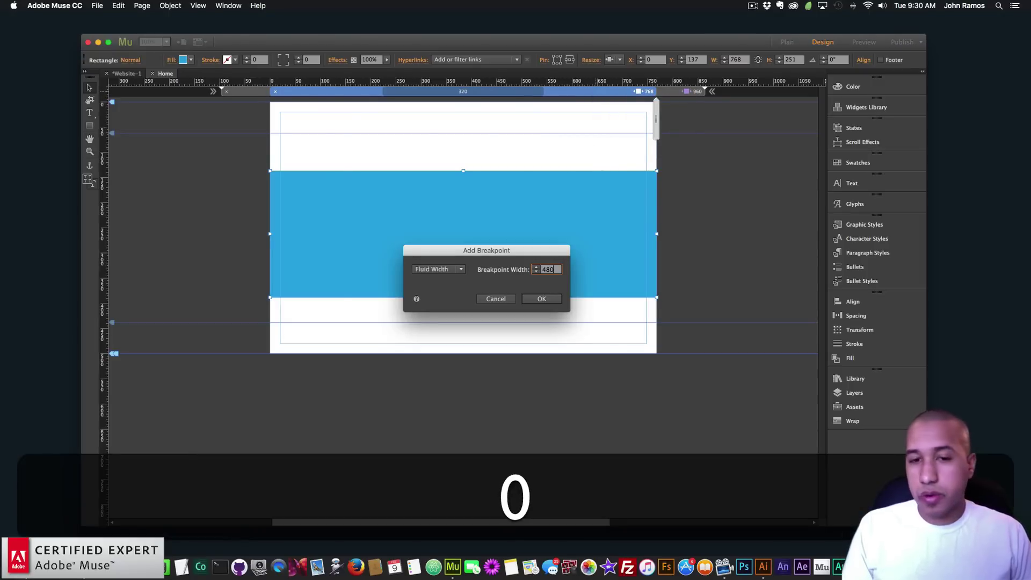
key("Return")
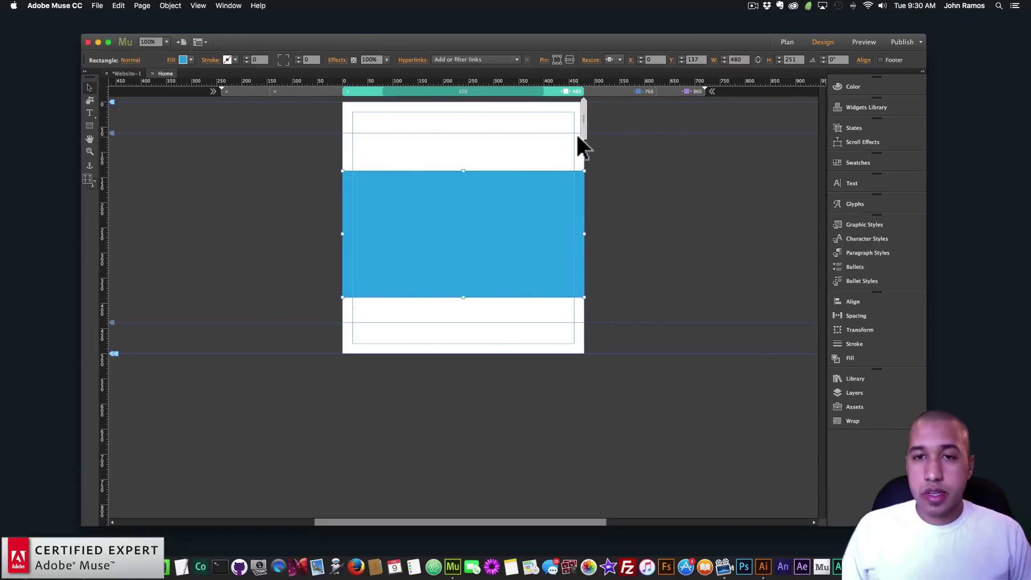
- Preview the layout at the 768, 960 and 480 breakpoints, ending on 480
left_click(637, 92)
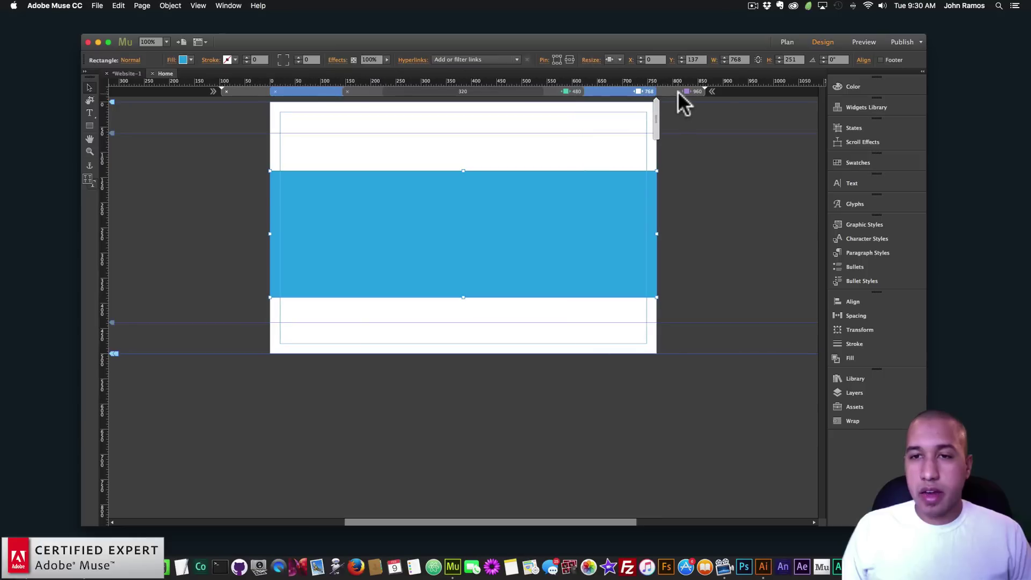
left_click(678, 92)
left_click(596, 92)
left_click(572, 93)
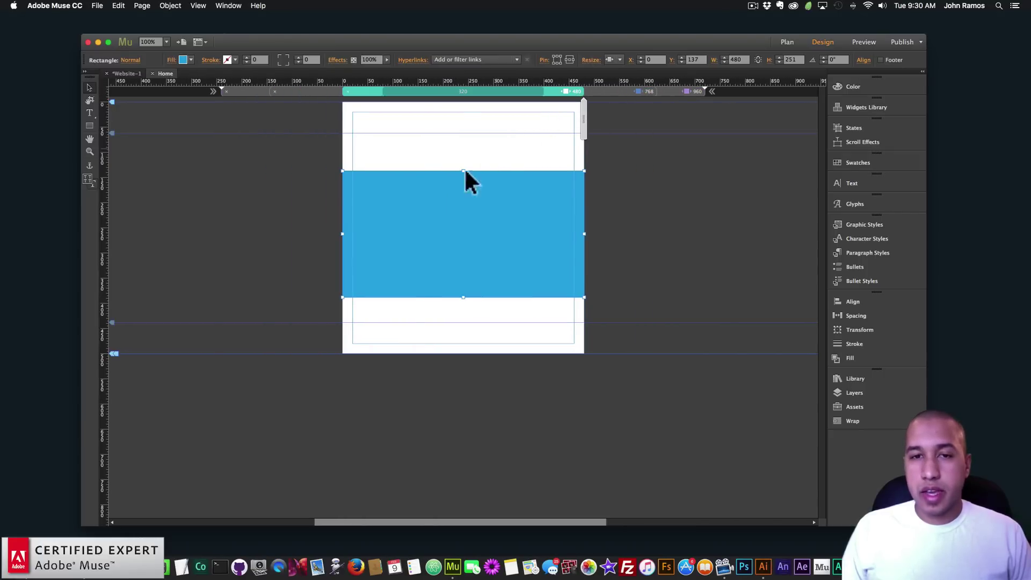
left_click(681, 92)
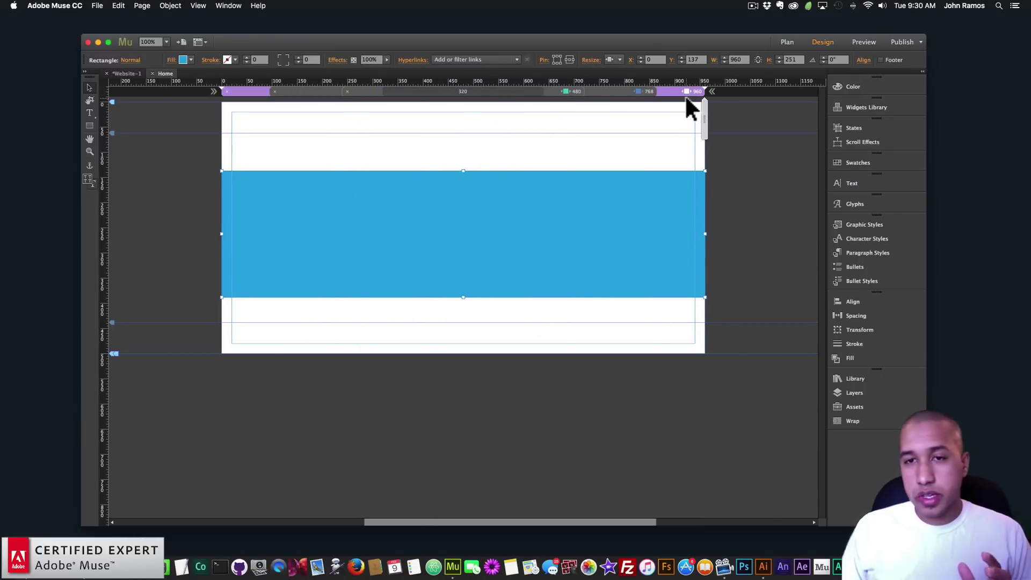
left_click(639, 91)
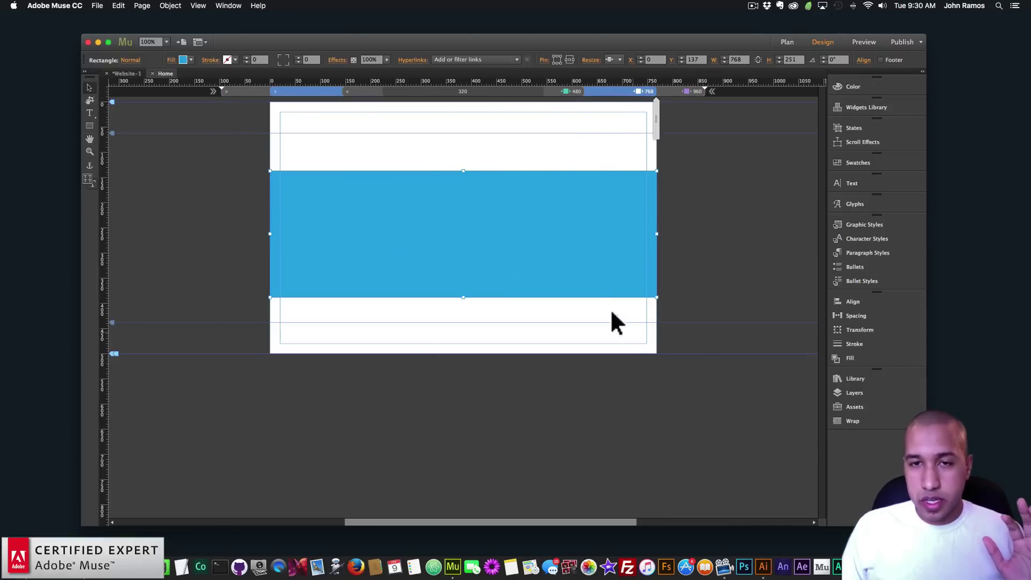
left_click(565, 91)
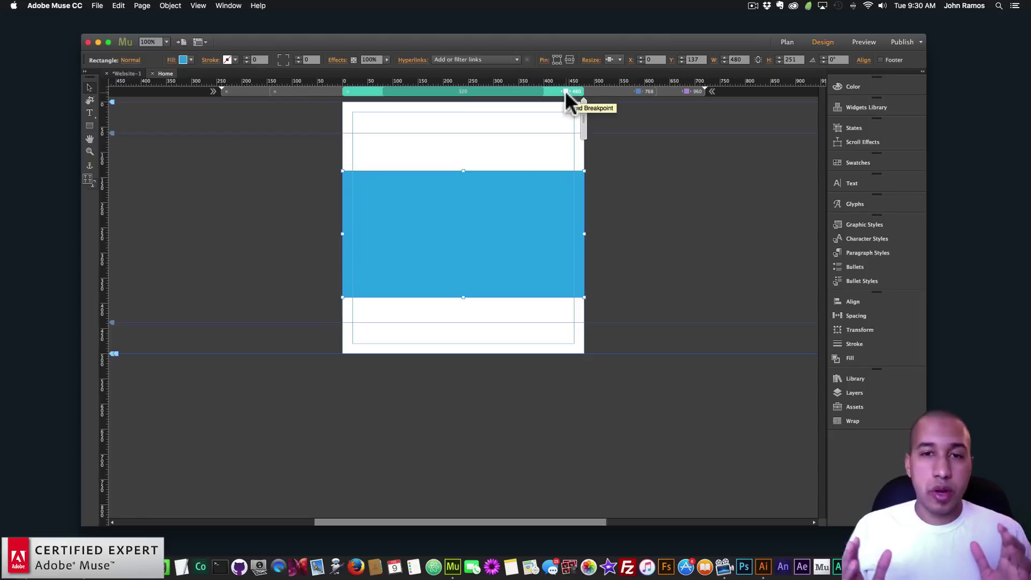
- At the 960 width, make the blue rectangle stretch to the browser width
left_click(686, 91)
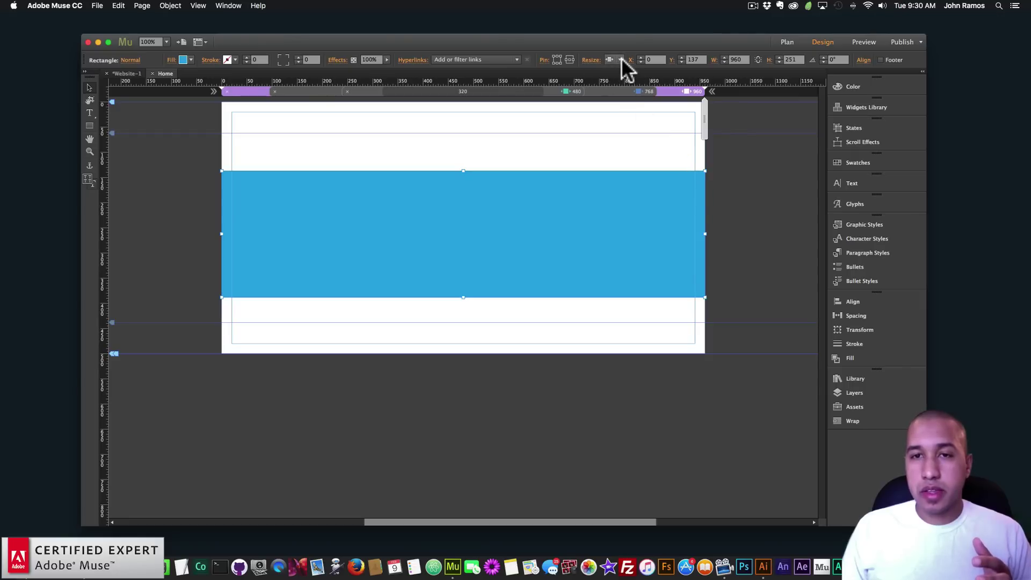
left_click(620, 57)
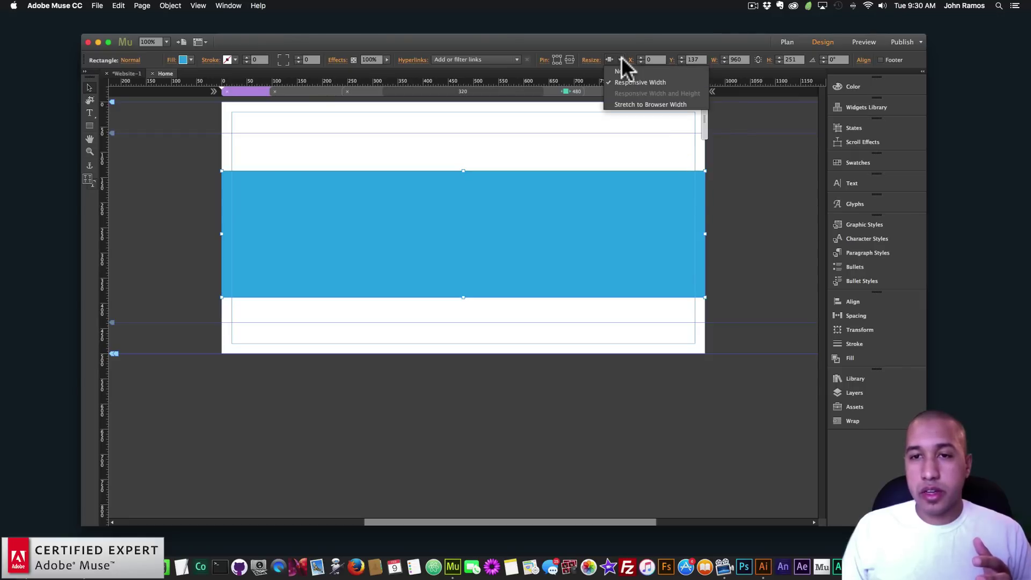
left_click(647, 105)
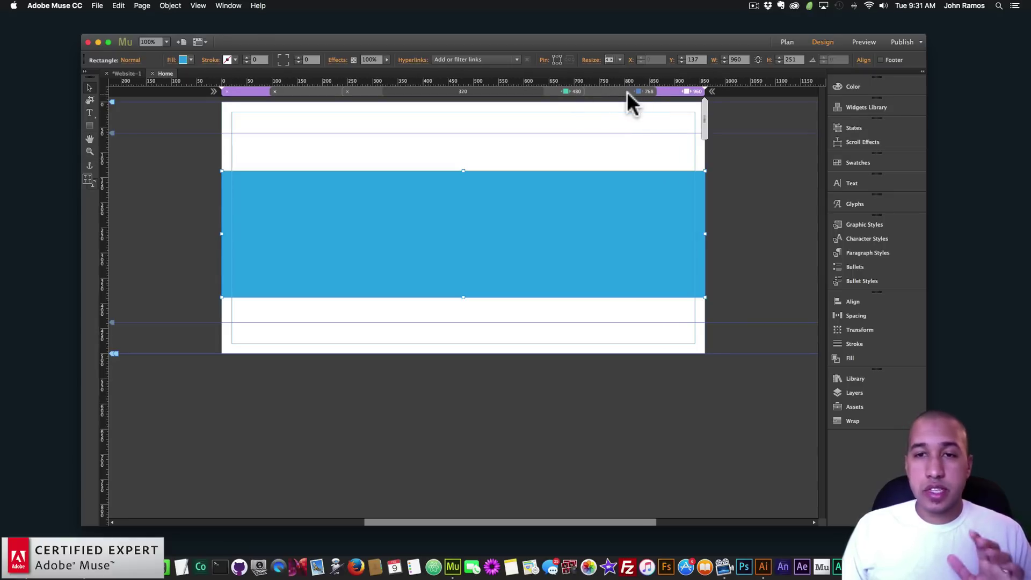
- Hide the blue rectangle in the 768 breakpoint layout
left_click(628, 93)
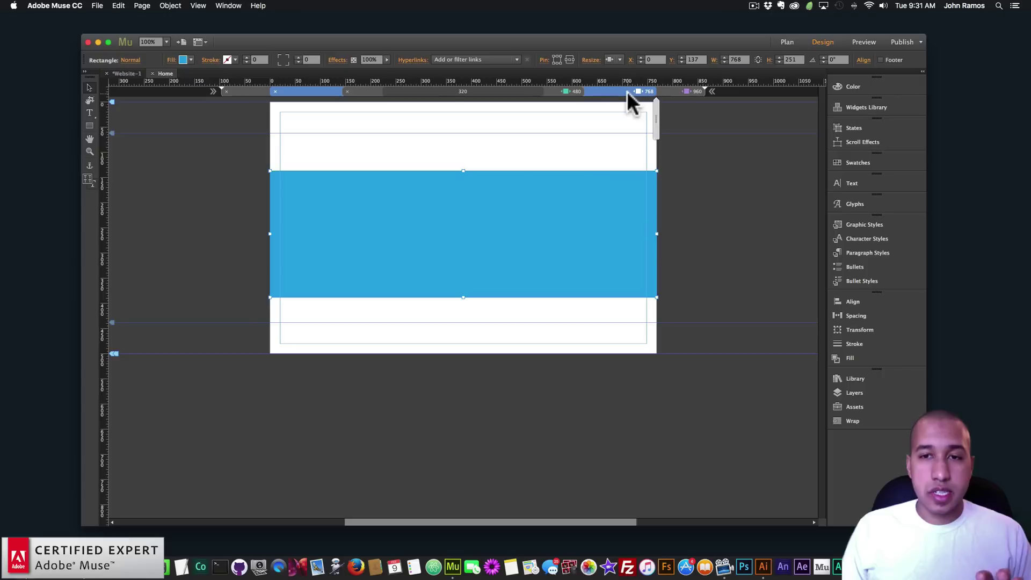
right_click(531, 219)
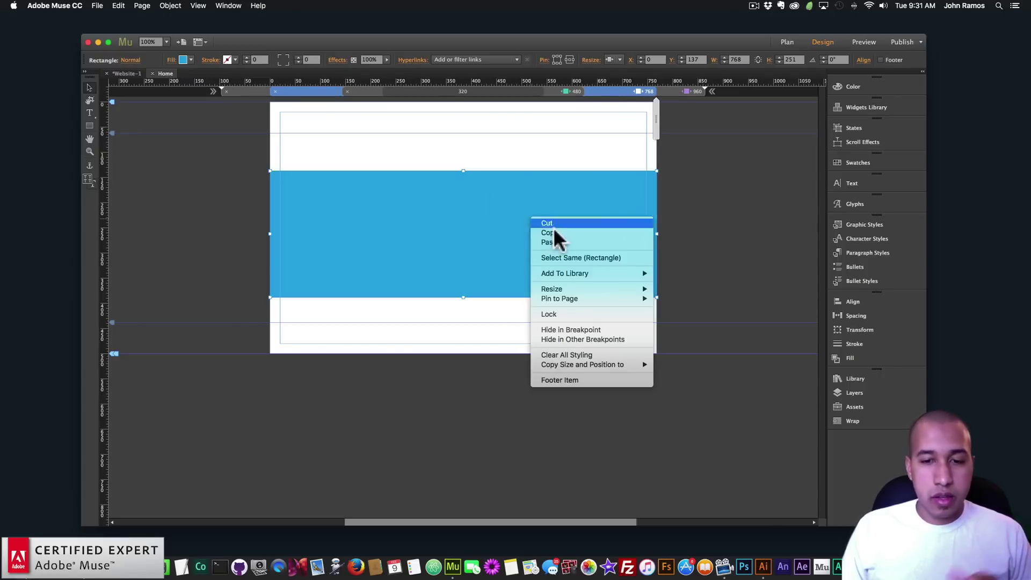
left_click(571, 329)
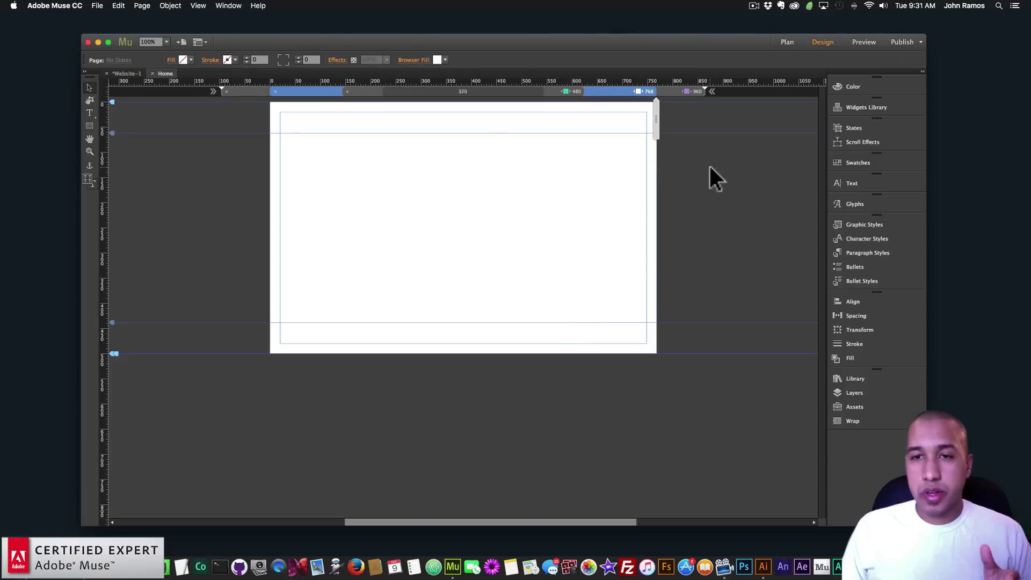
- Preview the page in the browser, narrowing the window and widening it back to full width
left_click(97, 5)
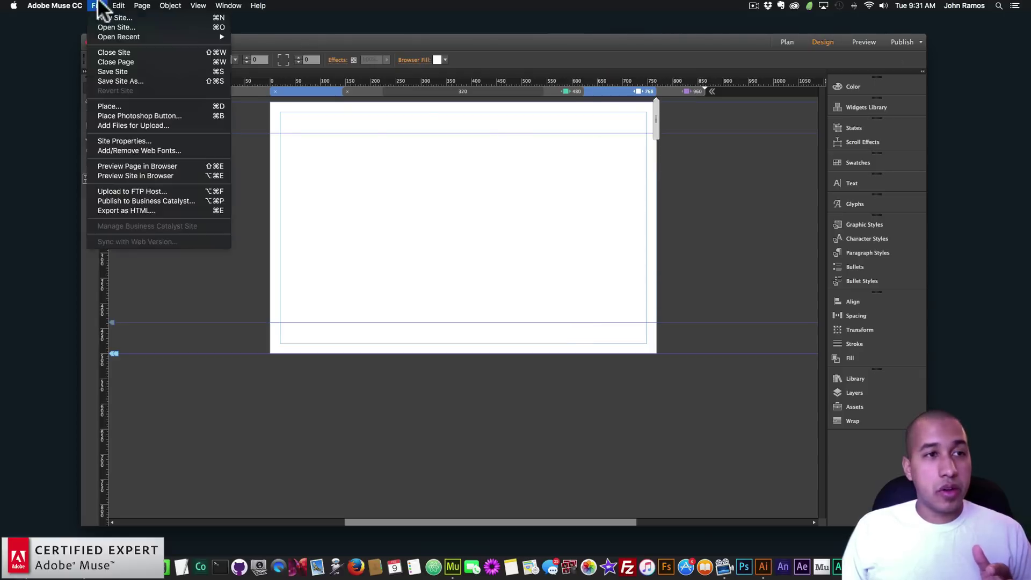
left_click(129, 164)
left_click(589, 207)
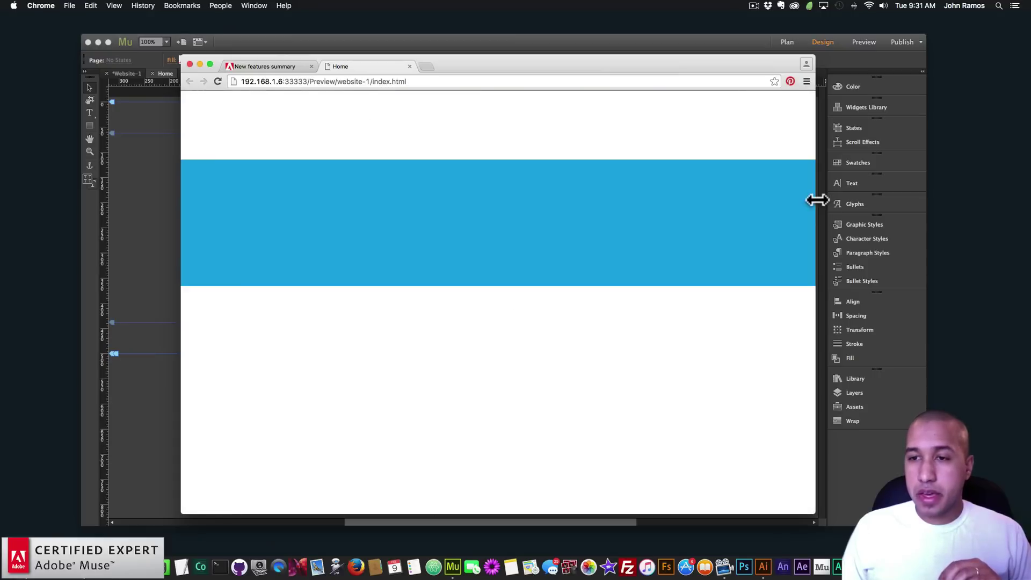
left_click_drag(817, 200, 414, 212)
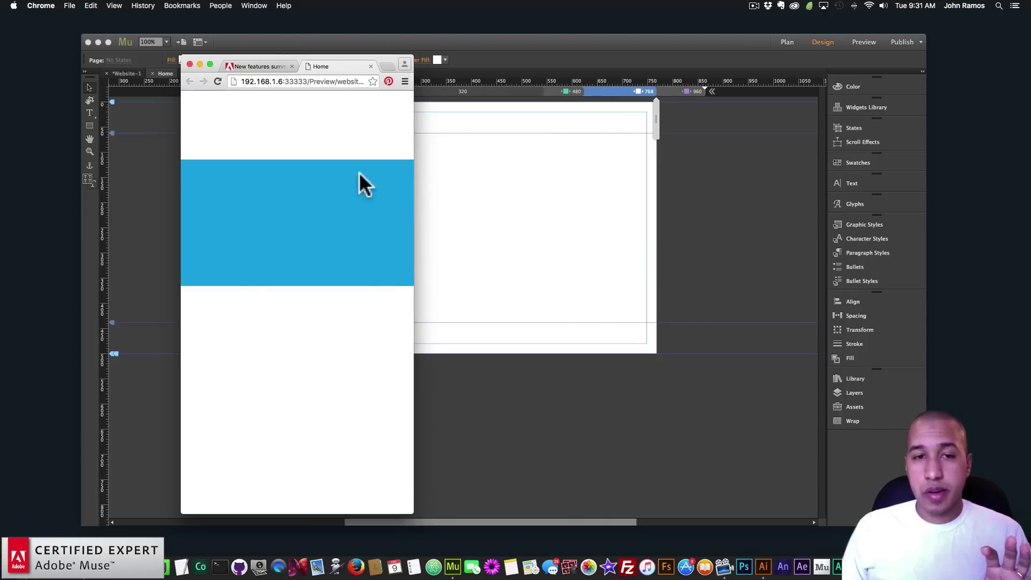
left_click_drag(410, 184, 763, 181)
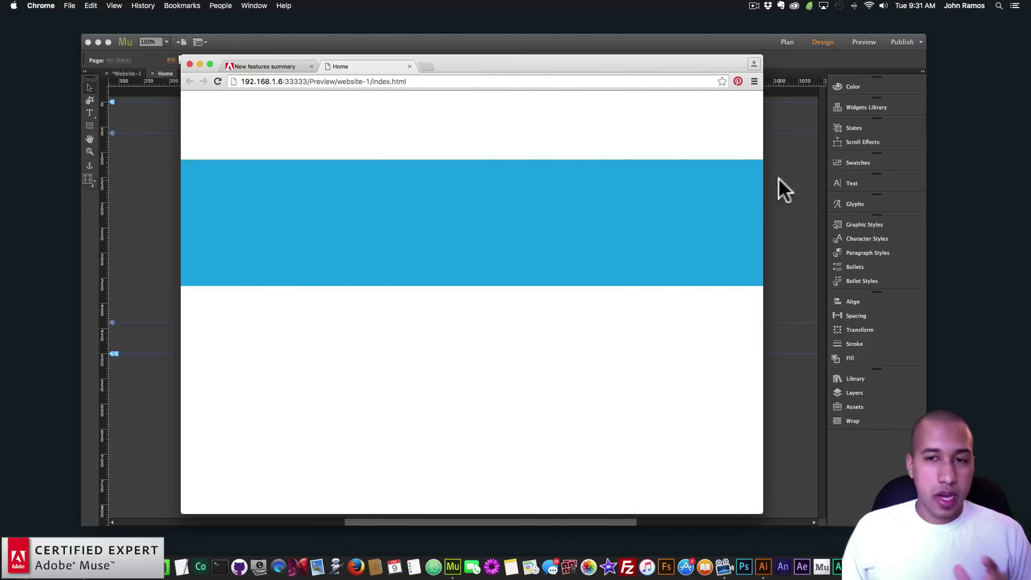
- Back in Muse, step through the 960 and 768 breakpoints to the 480 layout
left_click(781, 185)
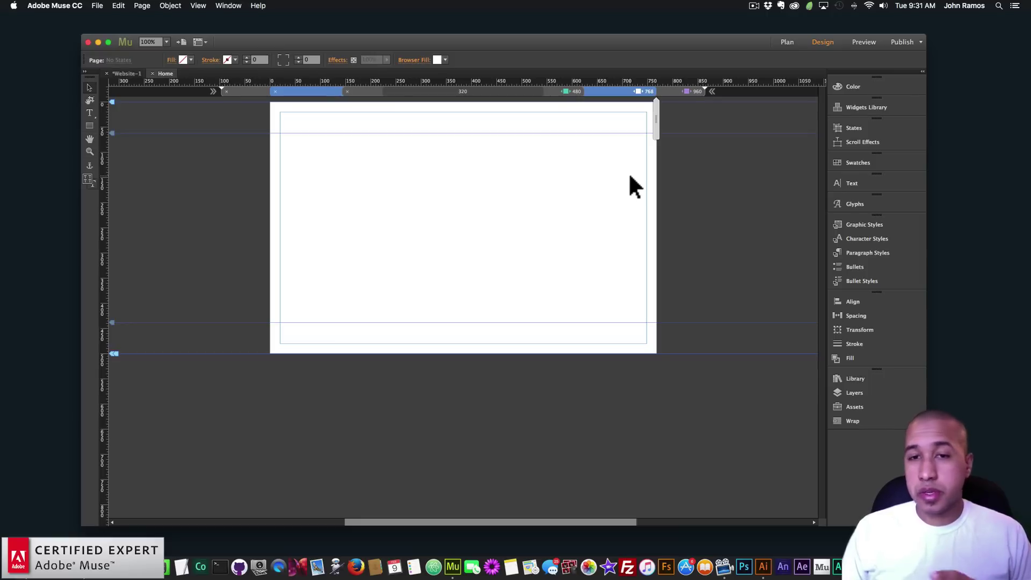
left_click(687, 90)
left_click(599, 93)
left_click(565, 90)
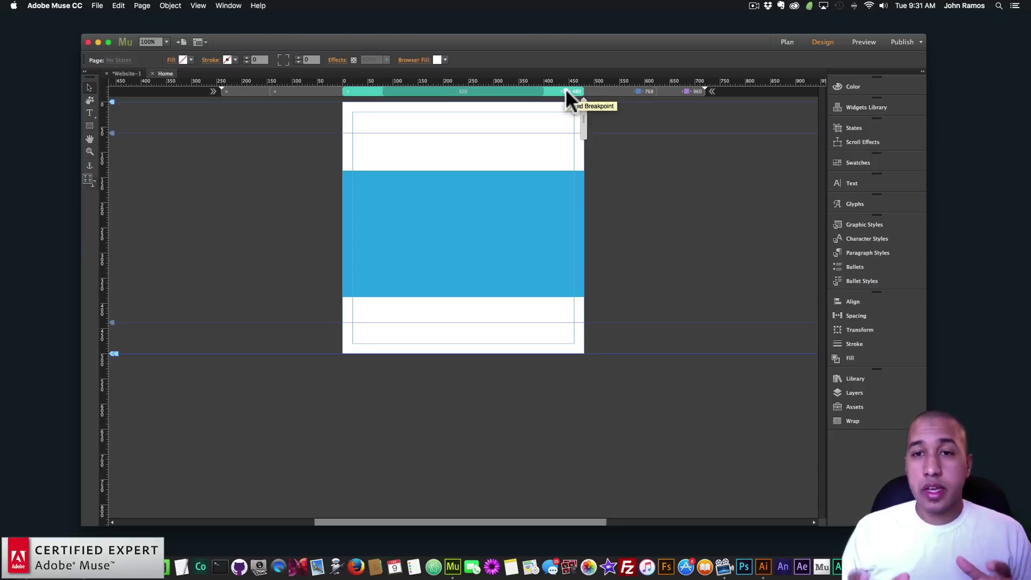
- Switch between the 768, 960 and 480 breakpoint layouts, ending on 960
left_click(639, 92)
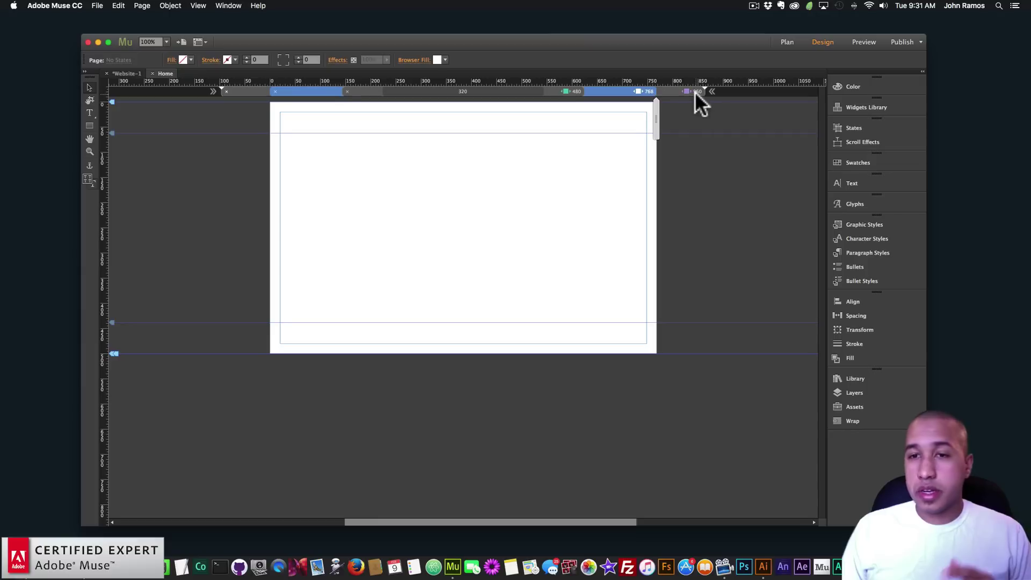
left_click(695, 91)
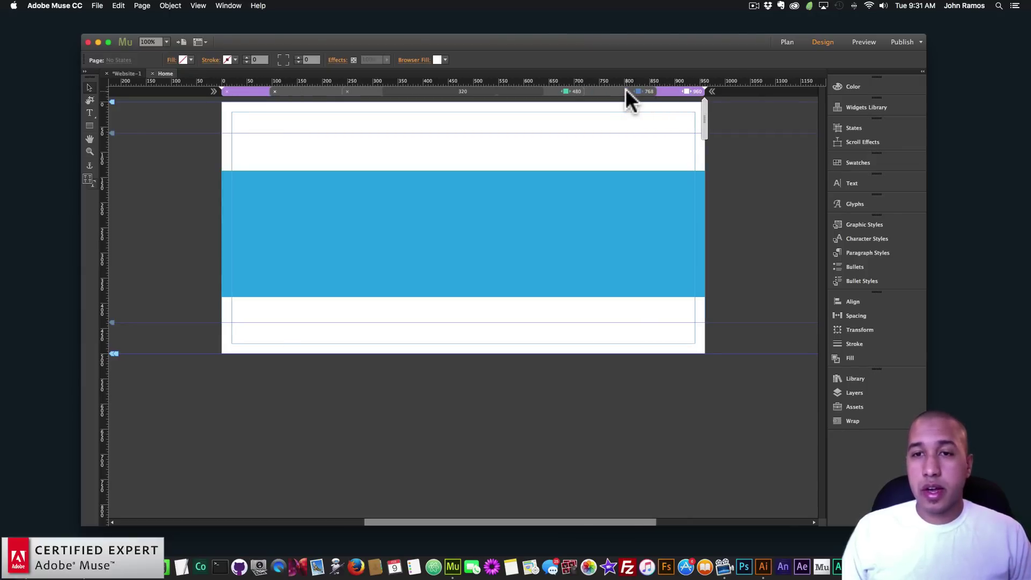
left_click(563, 91)
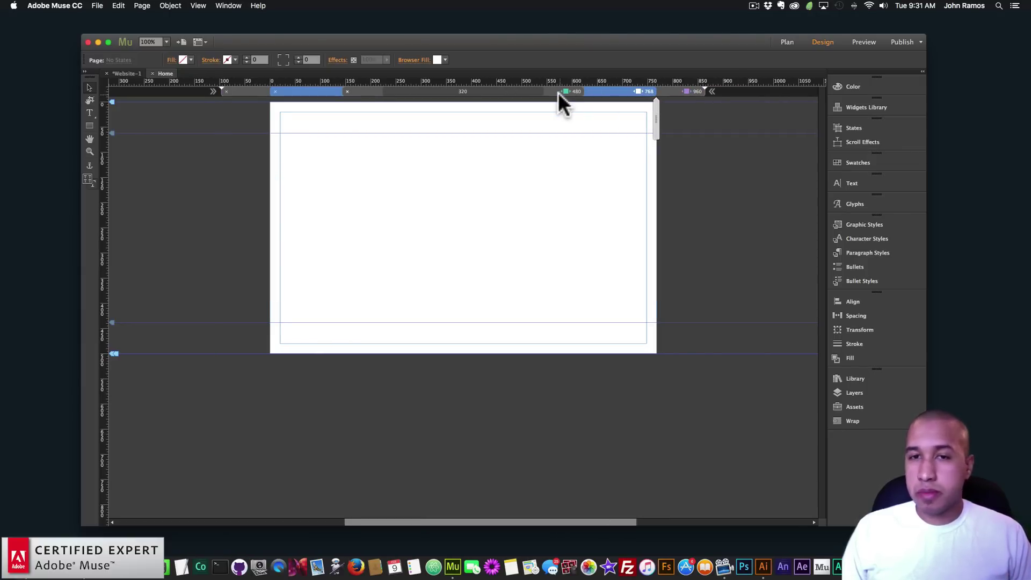
left_click(684, 91)
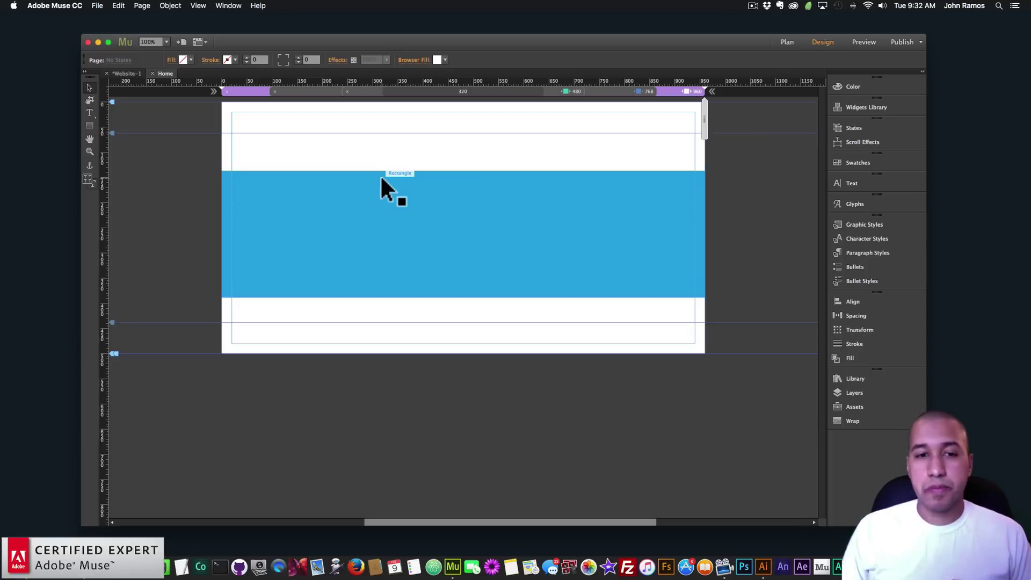
left_click(87, 564)
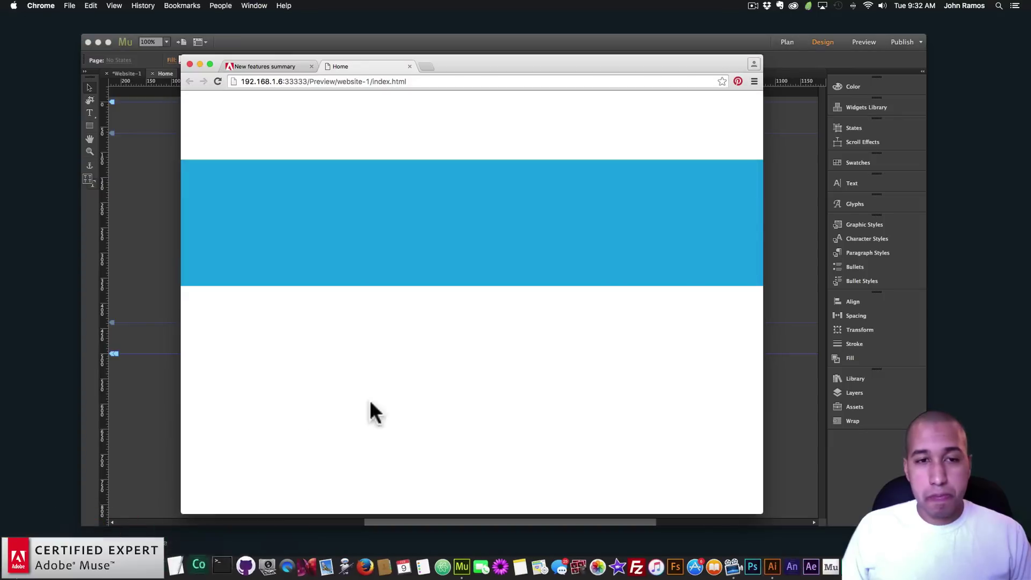
left_click(252, 66)
scroll(451, 236, "down", 3)
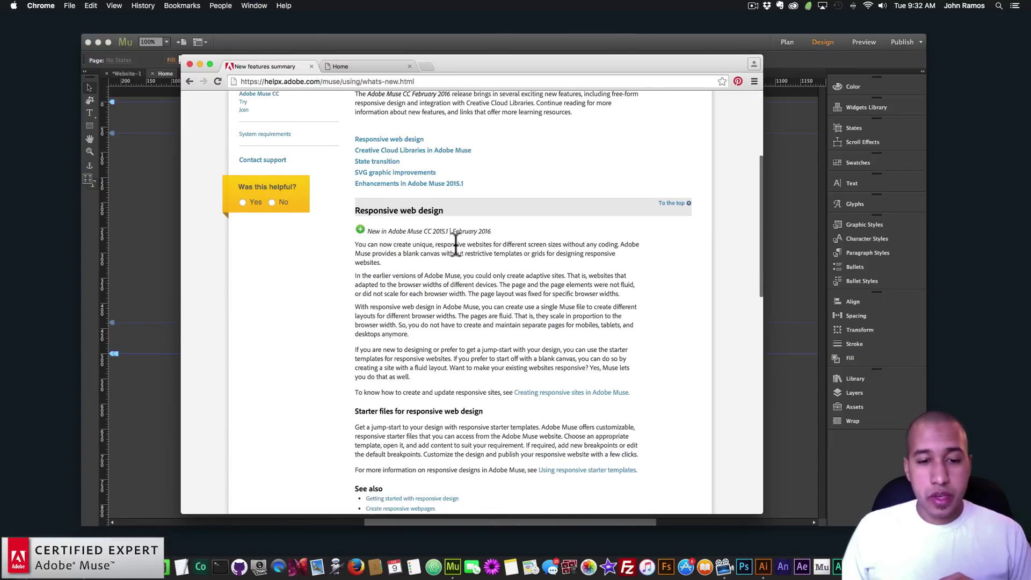
scroll(456, 244, "down", 5)
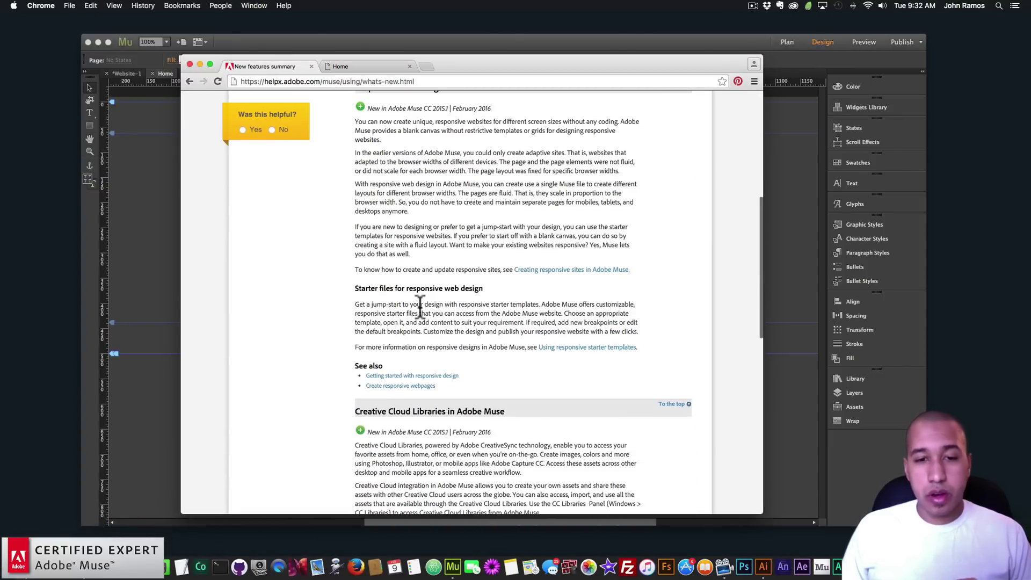
scroll(421, 309, "down", 1)
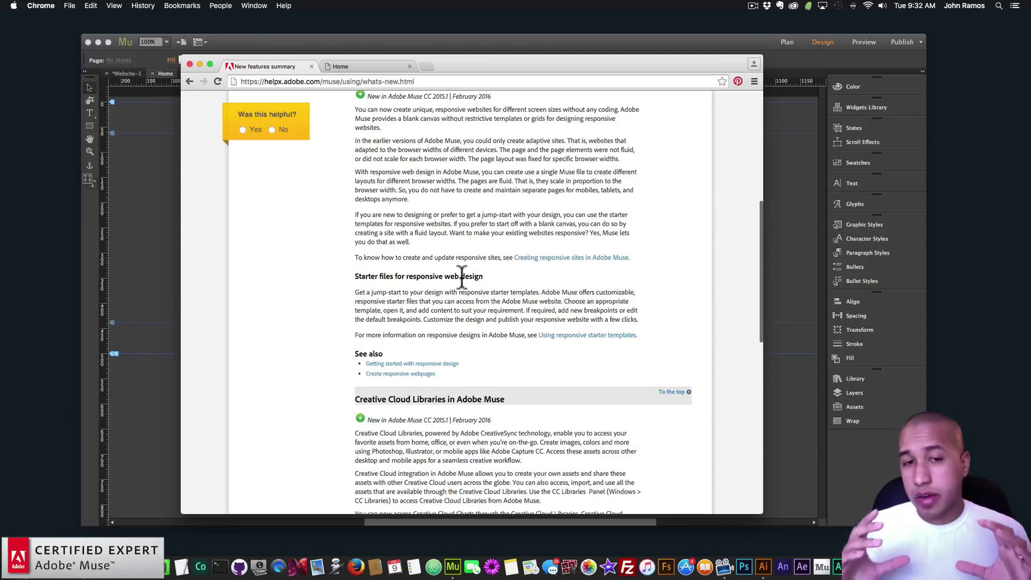
scroll(472, 278, "down", 4)
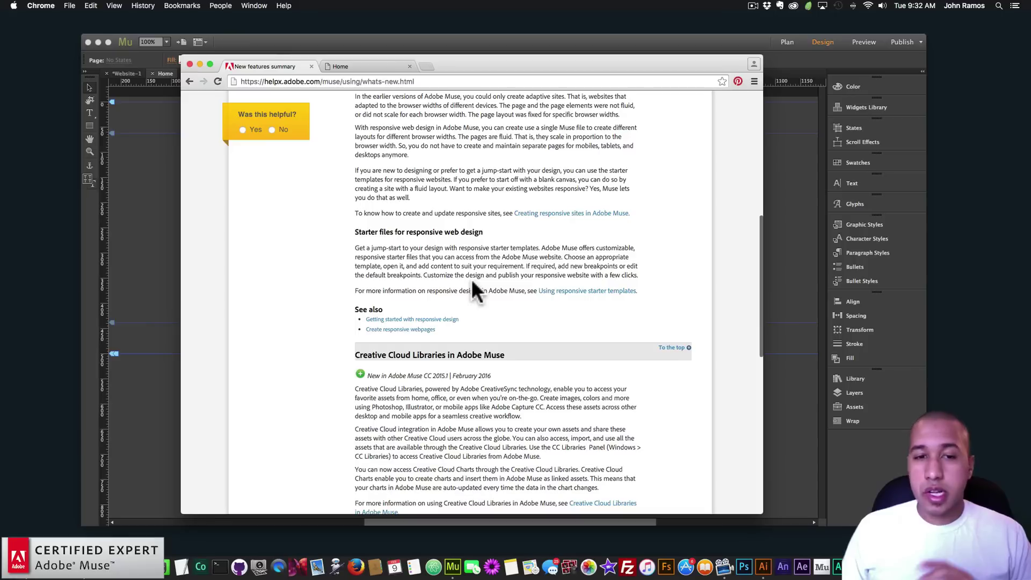
scroll(472, 281, "down", 10)
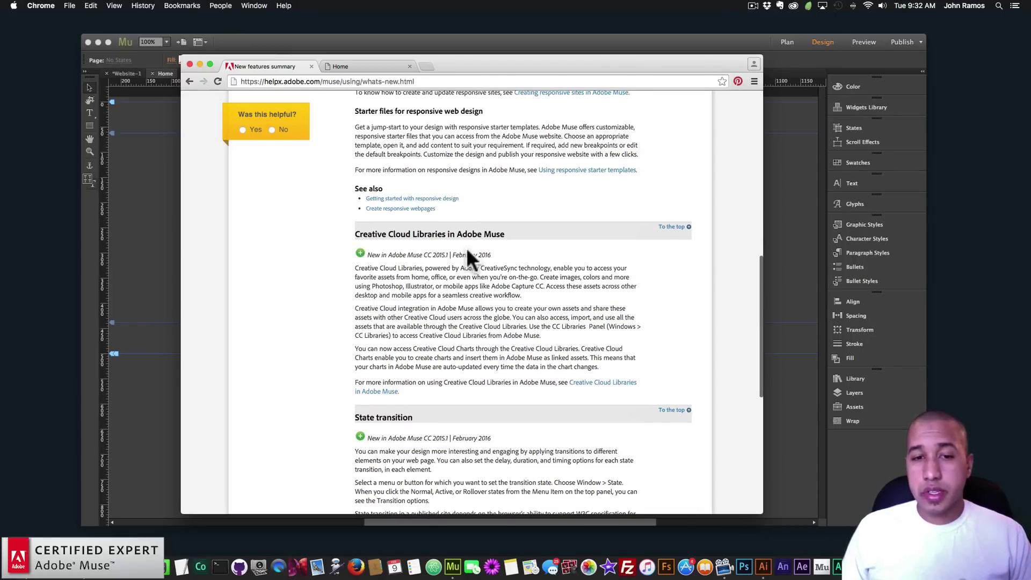
left_click(796, 240)
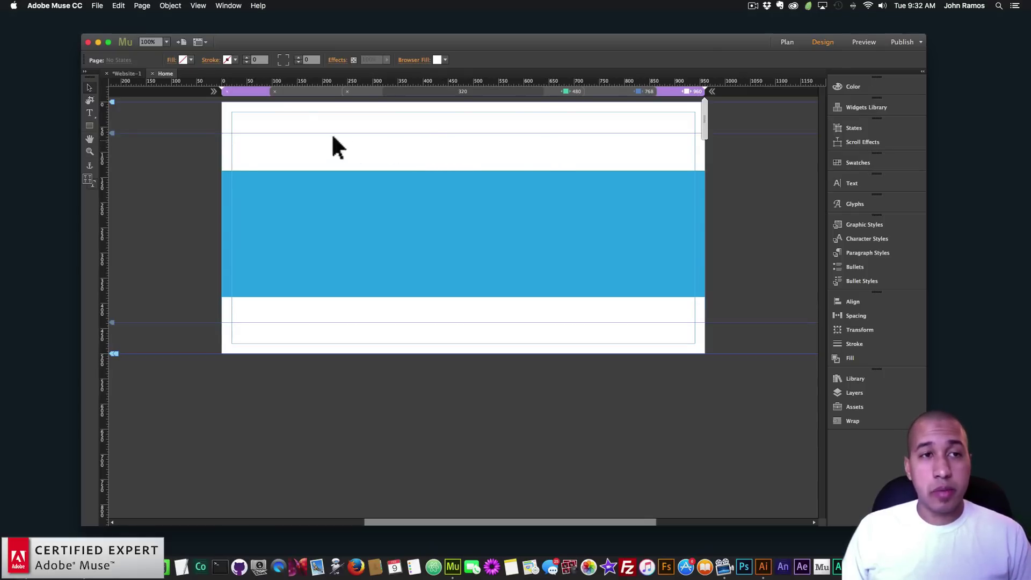
- Open CC Libraries and enlarge it to show the #29AAE1, #ED2590 and #0A4486 colours
left_click(230, 6)
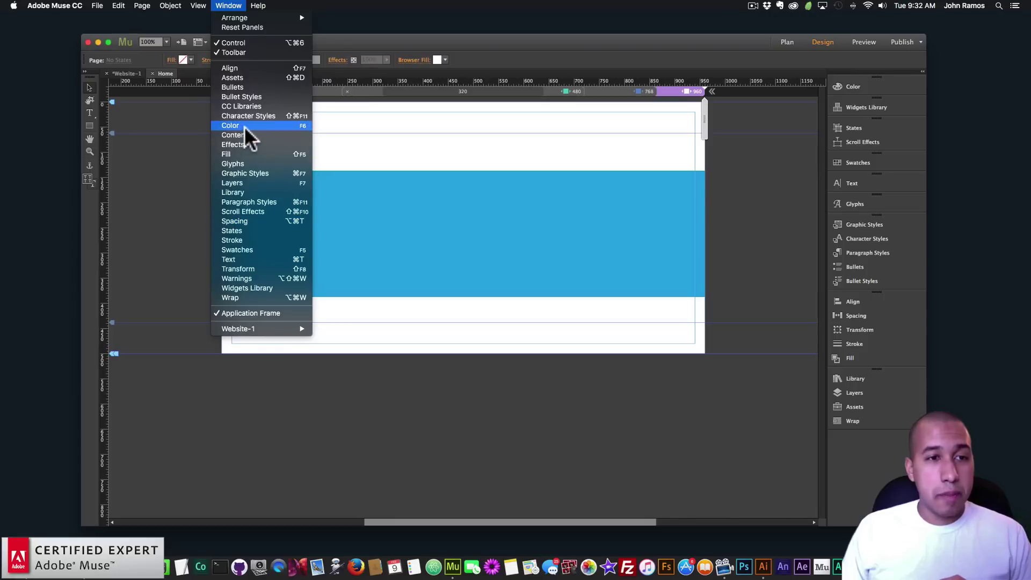
left_click(240, 106)
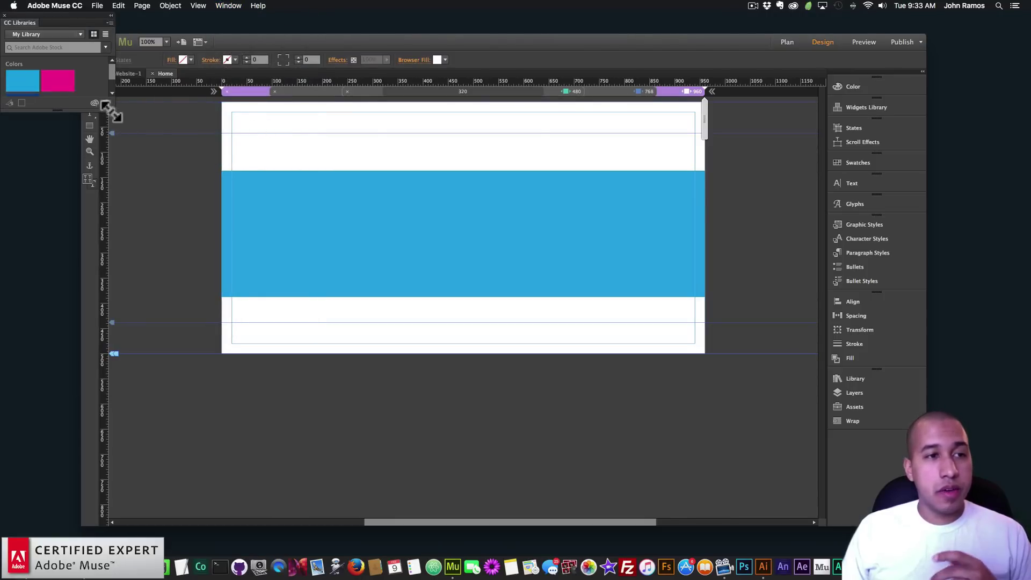
left_click_drag(111, 111, 182, 164)
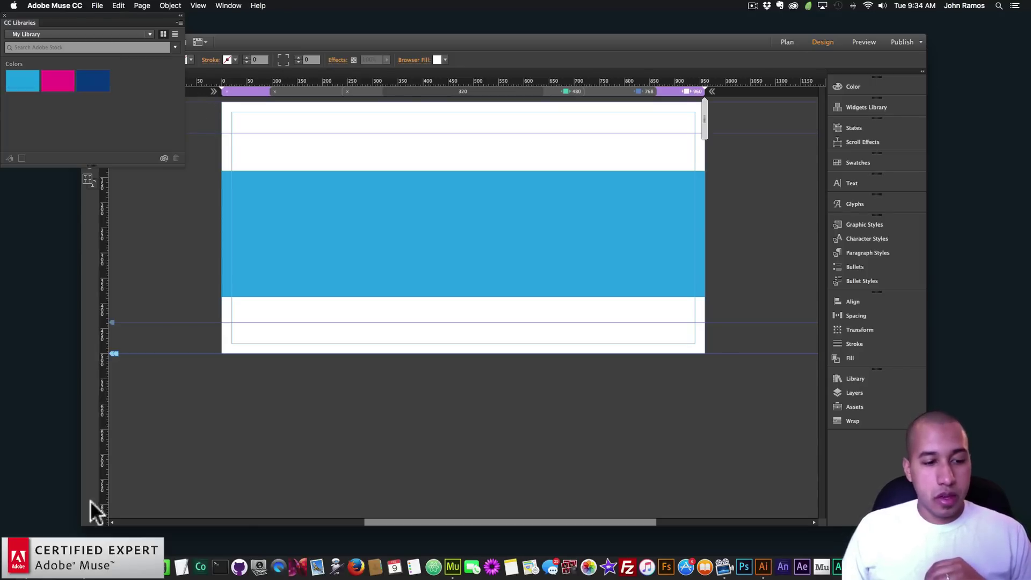
left_click(85, 565)
scroll(340, 450, "down", 5)
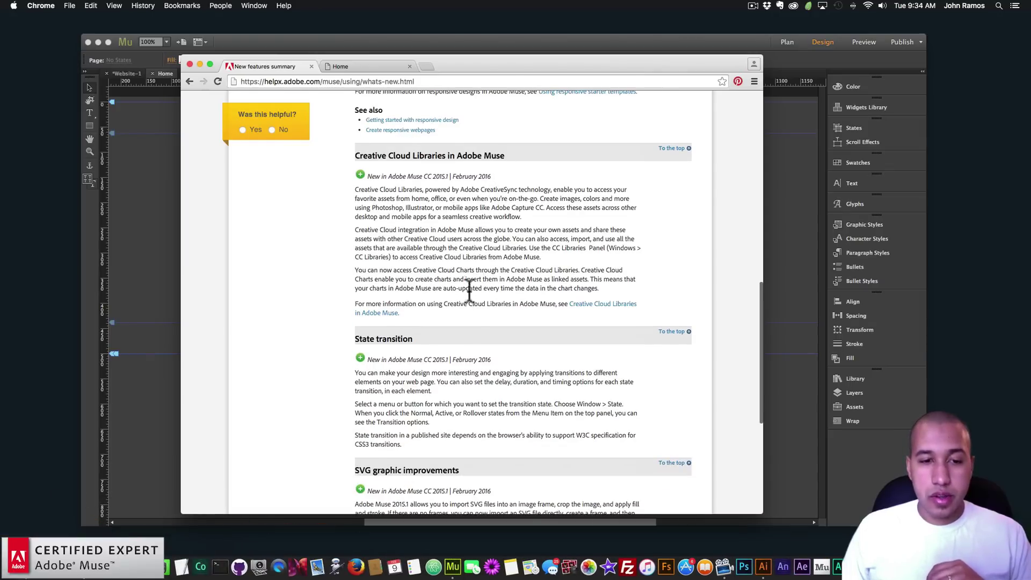
scroll(408, 322, "down", 1)
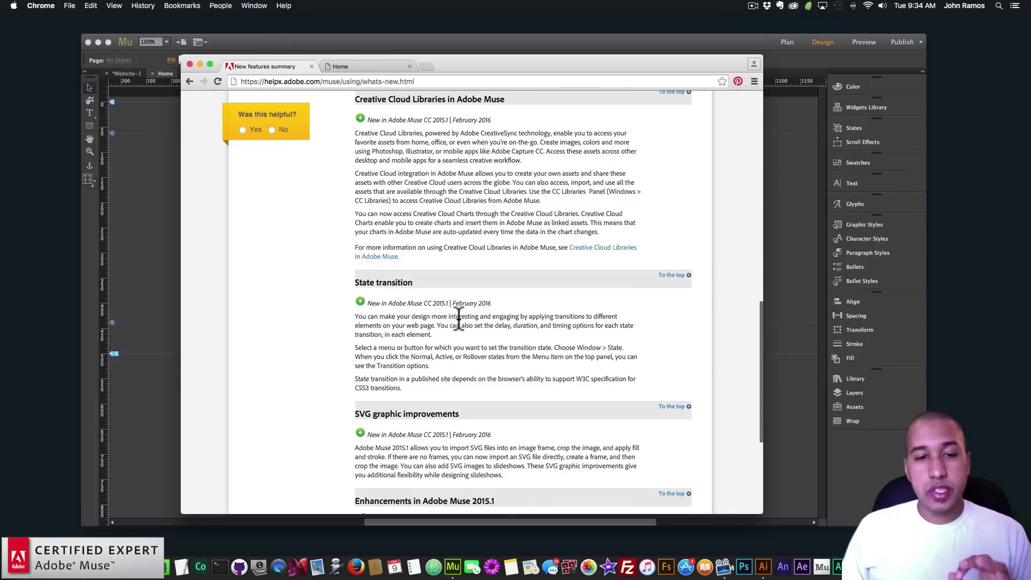
left_click(158, 201)
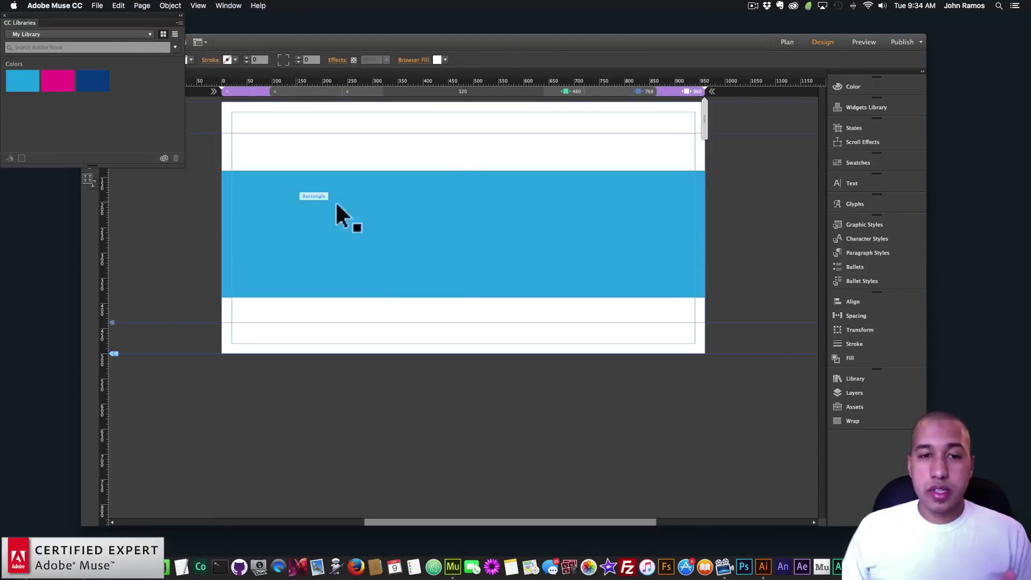
- Shrink the blue rectangle into a small square centred on the page
left_click(5, 15)
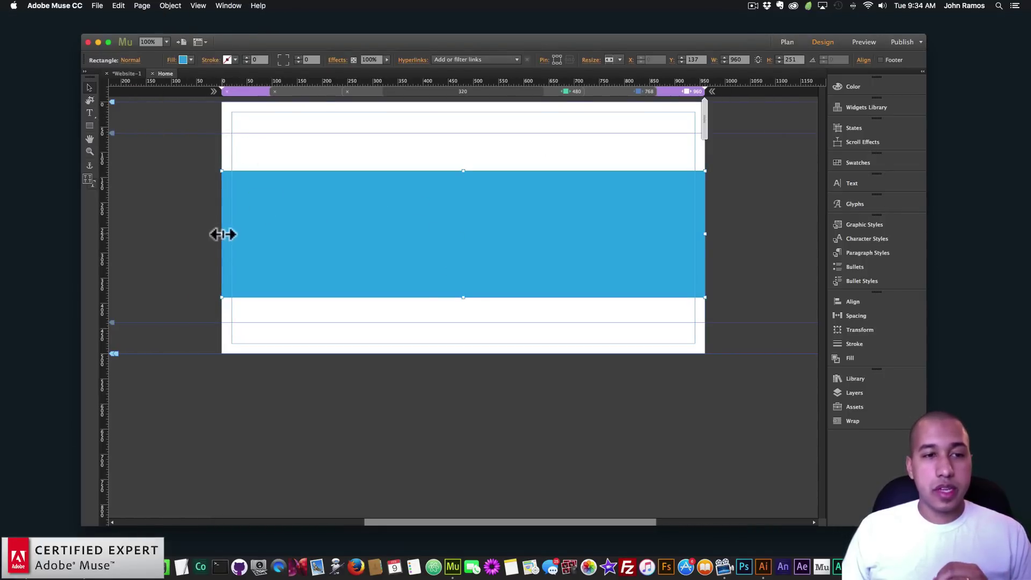
left_click_drag(221, 234, 524, 232)
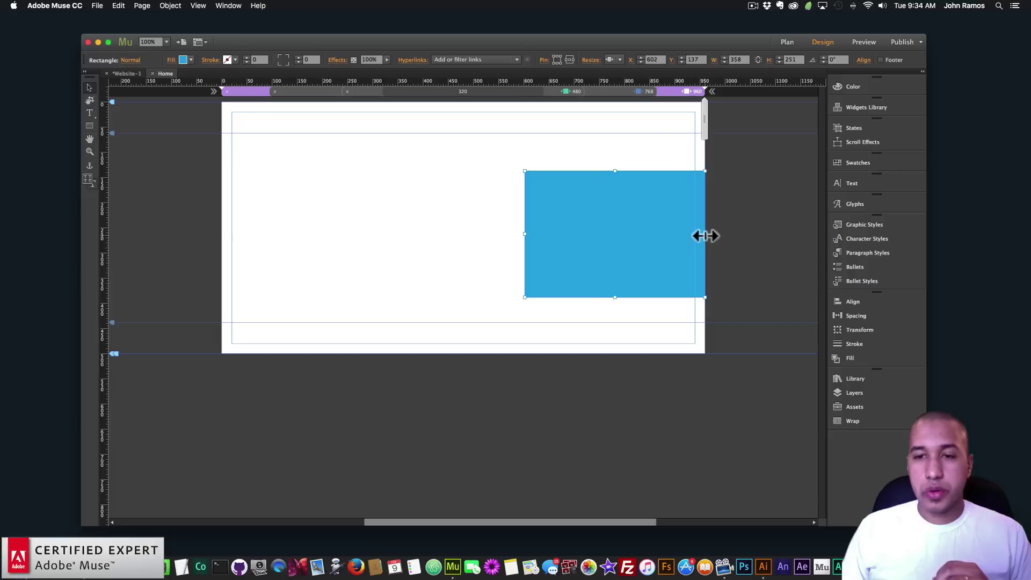
left_click_drag(705, 234, 652, 232)
left_click_drag(590, 235, 462, 239)
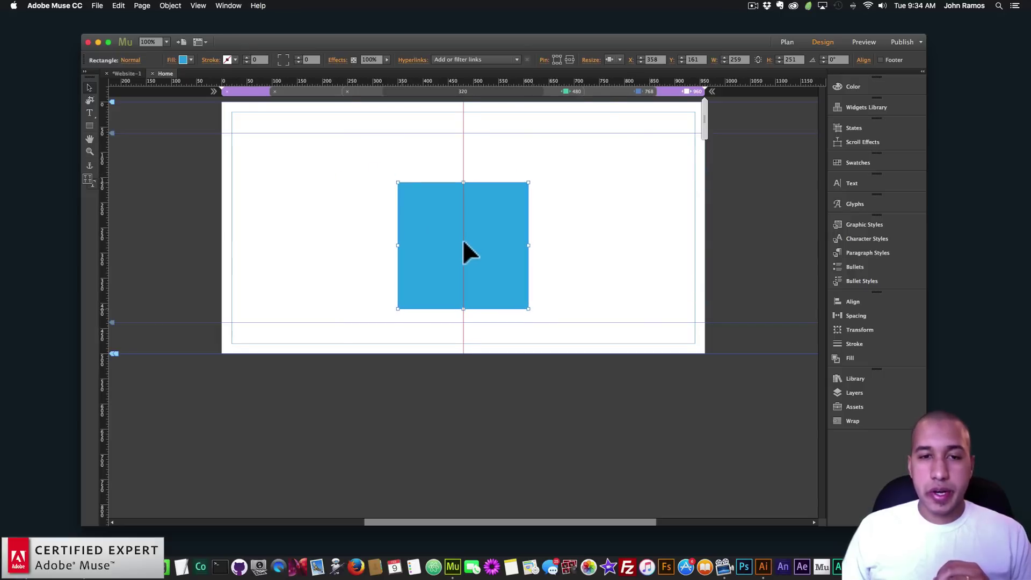
left_click(375, 210)
left_click(444, 217)
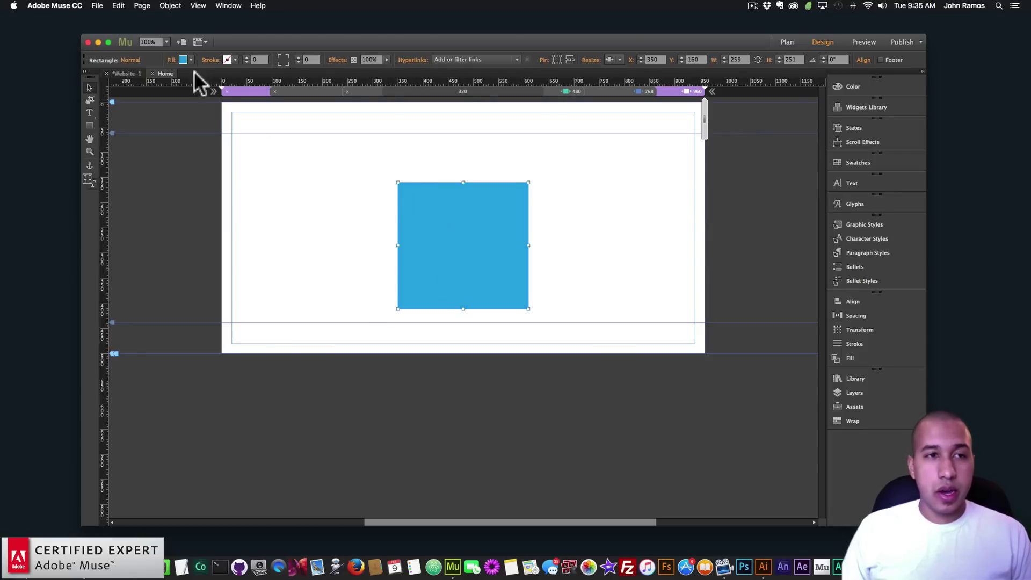
- Give the square's Rollover state a dark navy fill
left_click(130, 60)
left_click(163, 97)
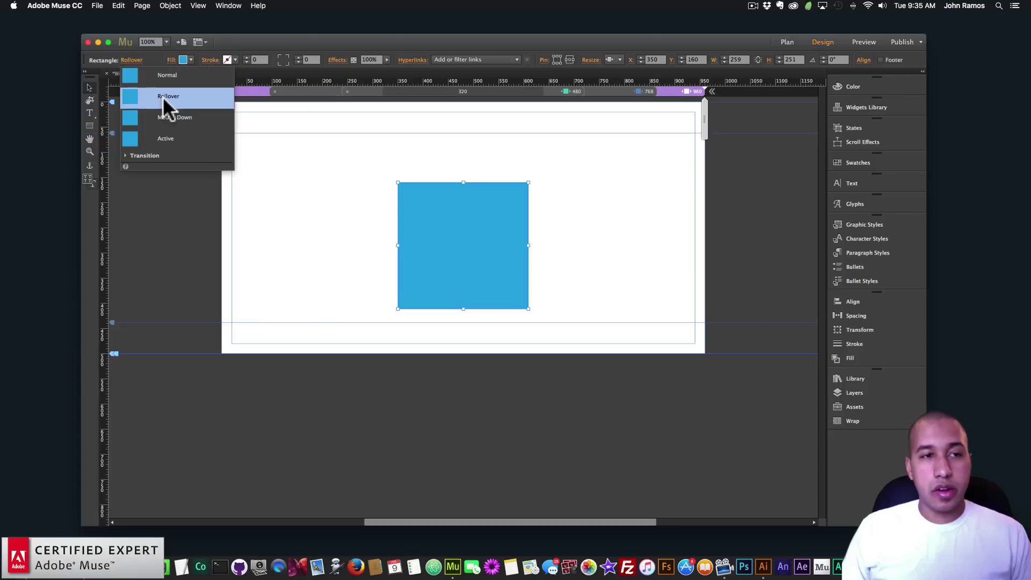
left_click(183, 60)
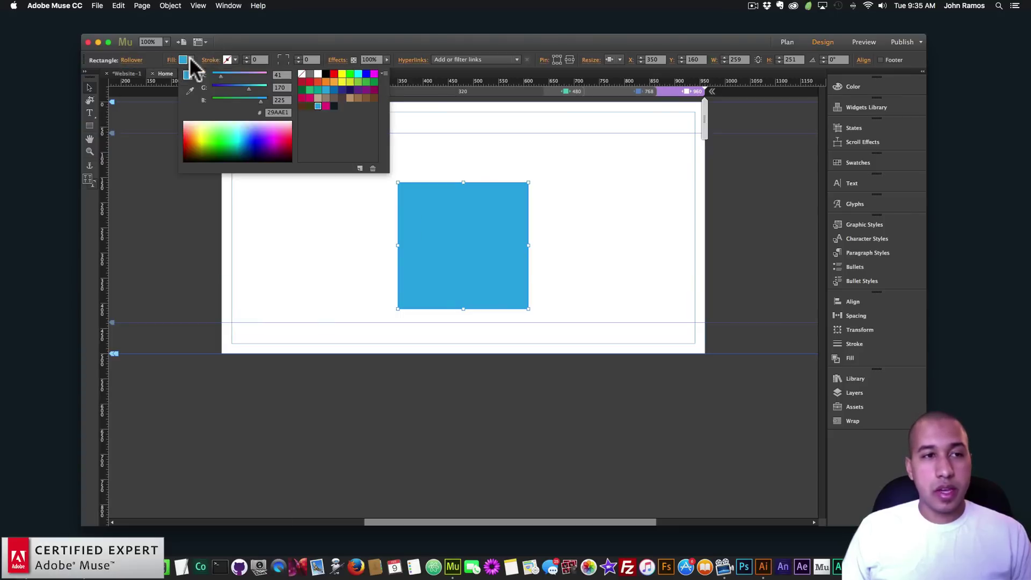
left_click(334, 106)
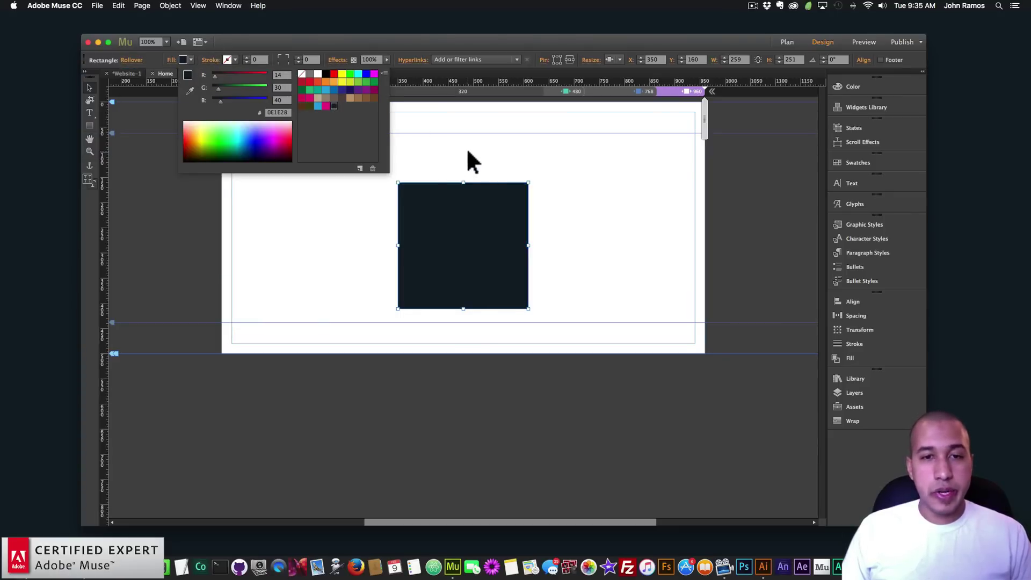
left_click(135, 58)
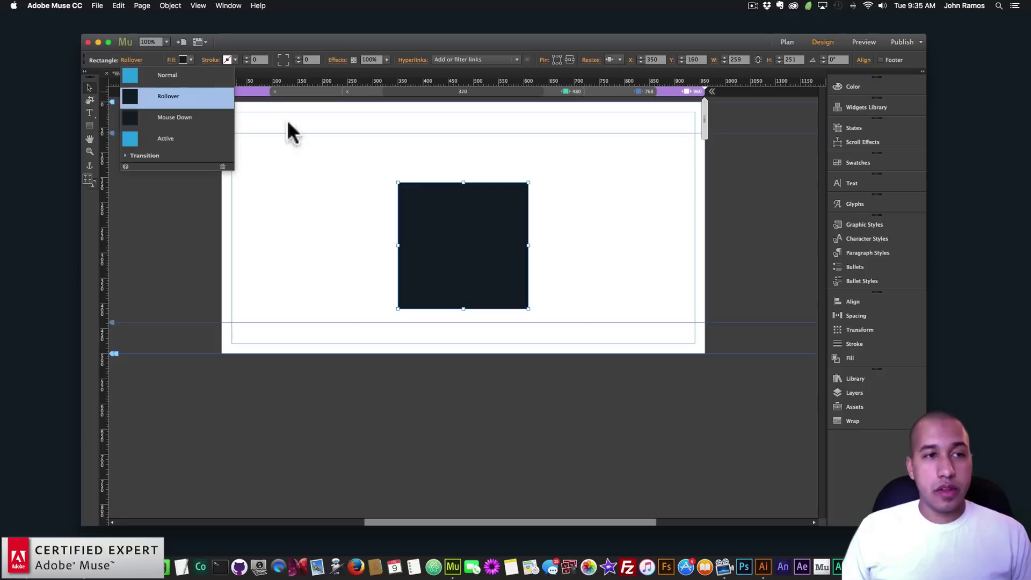
left_click(97, 5)
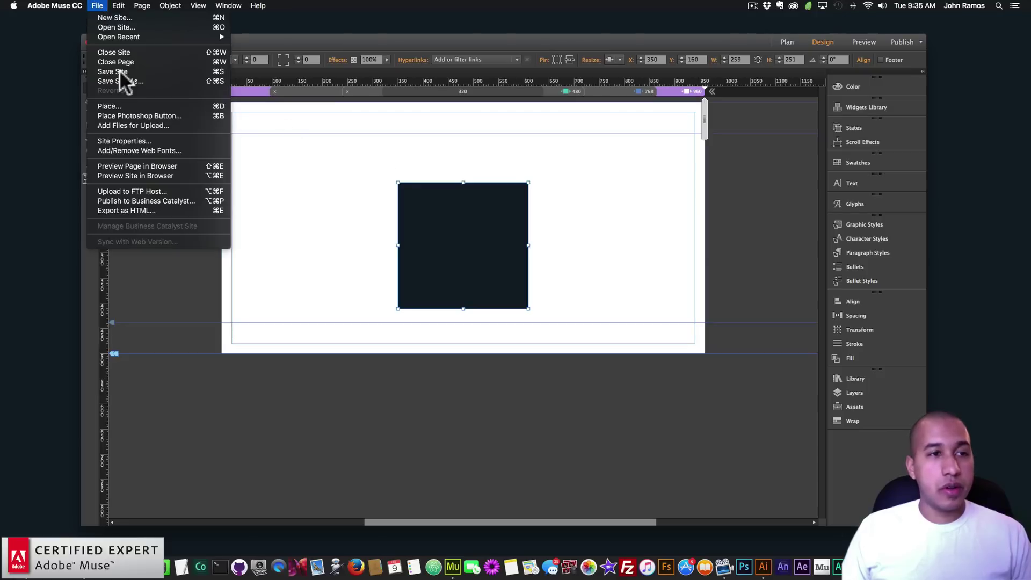
left_click(132, 166)
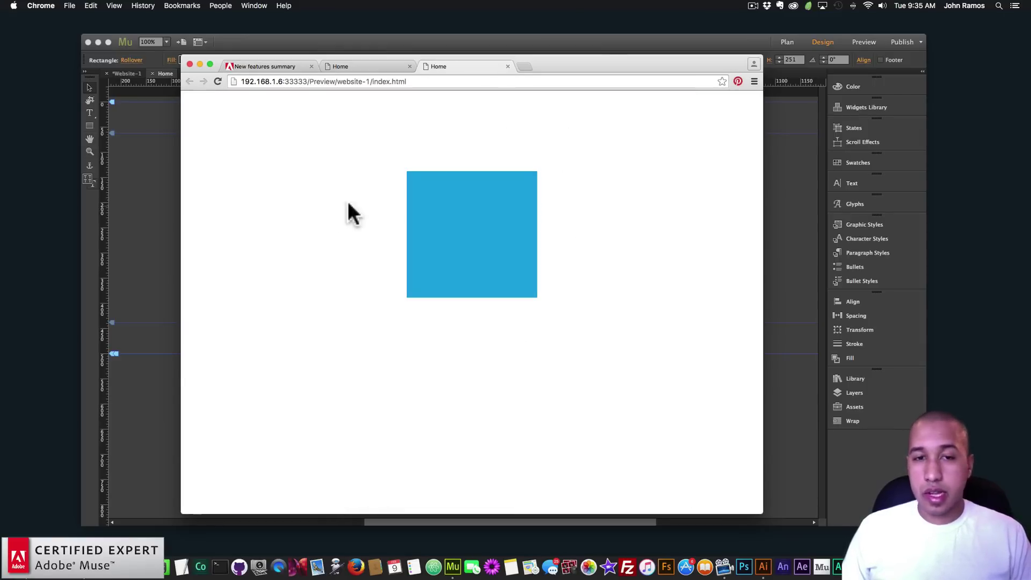
left_click(130, 187)
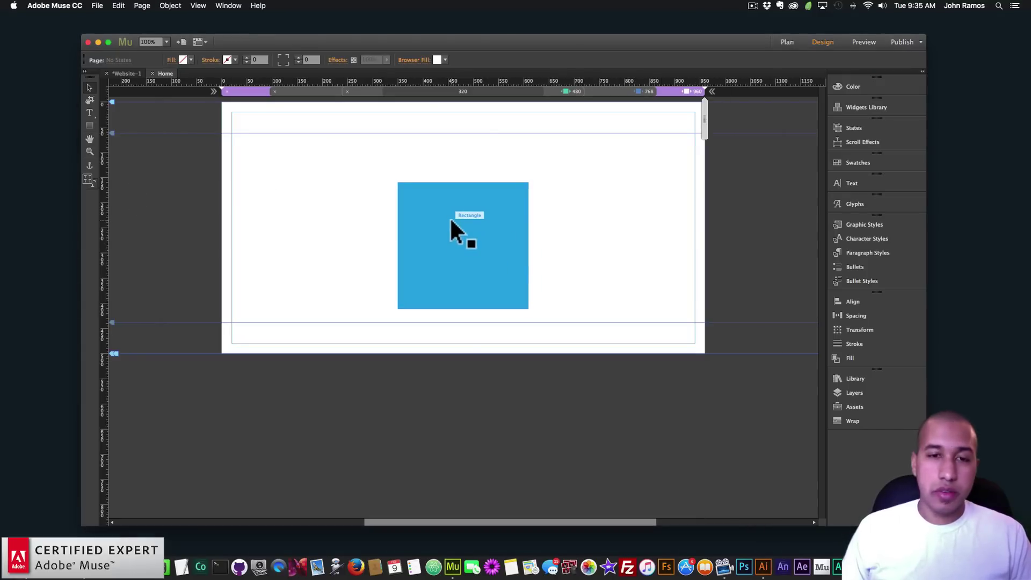
left_click(454, 226)
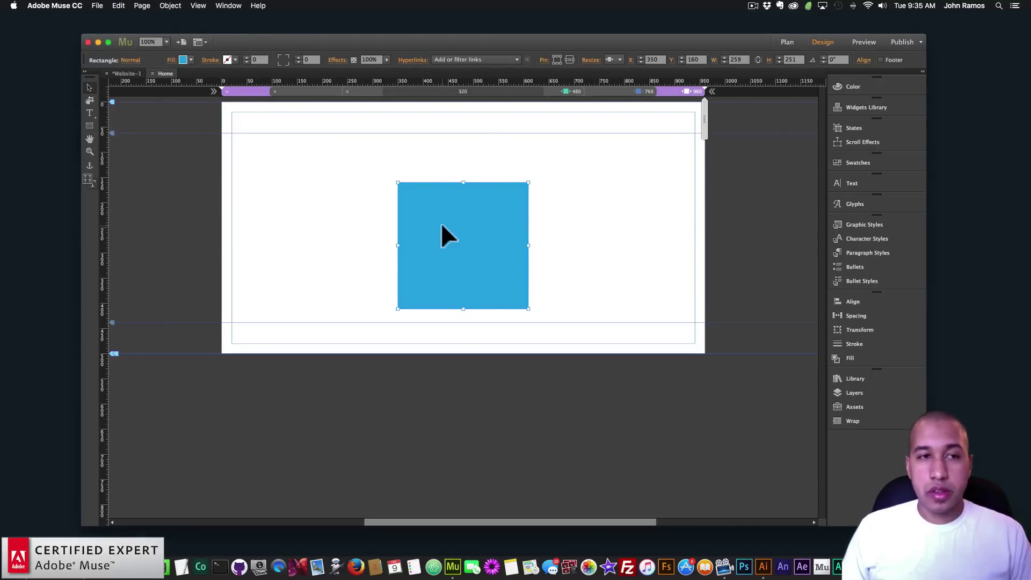
- Enable a Fade state transition on the rectangle with a 2 s duration, keeping Ease speed
left_click(131, 60)
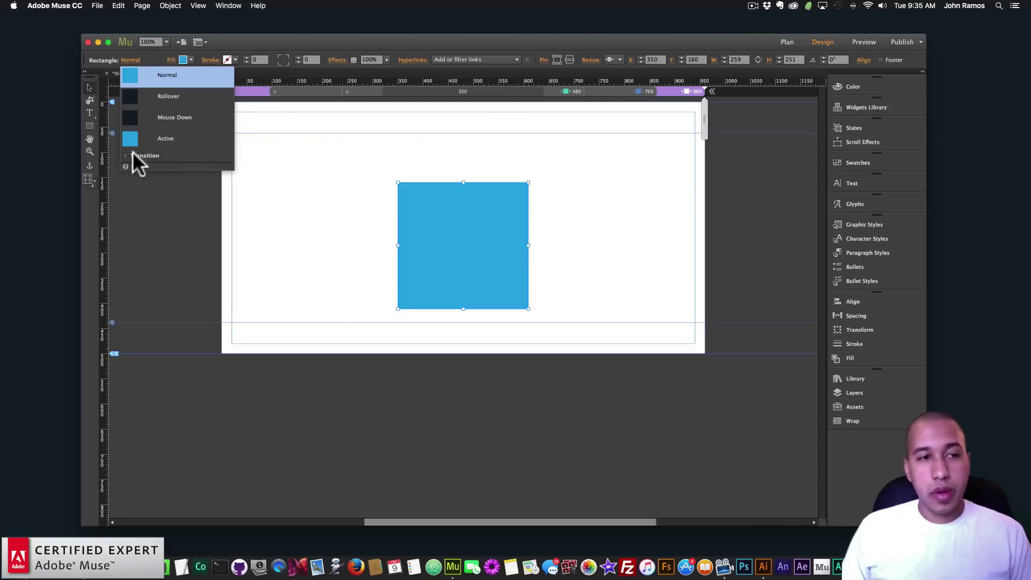
left_click(140, 71)
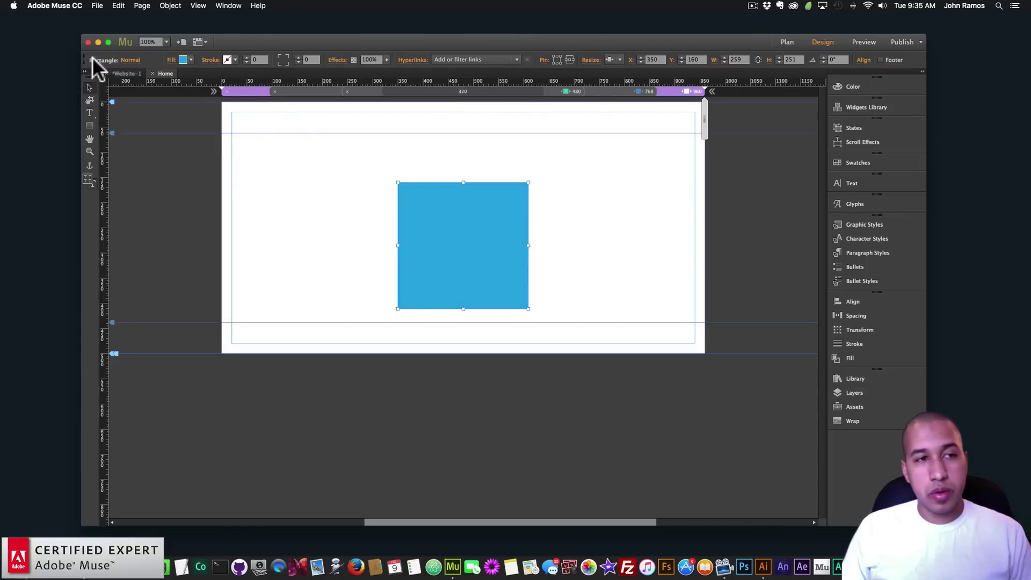
left_click(132, 60)
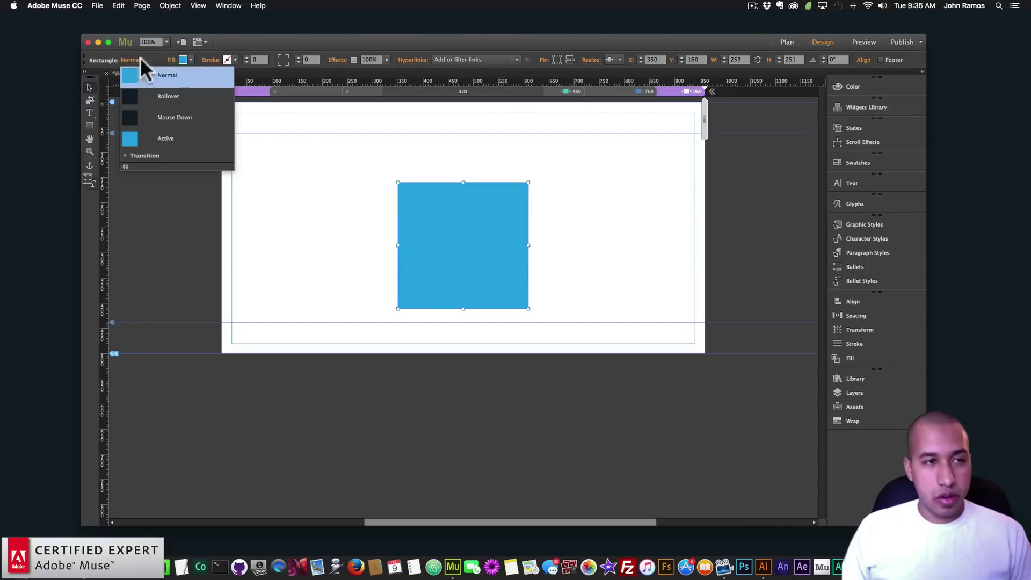
left_click(124, 155)
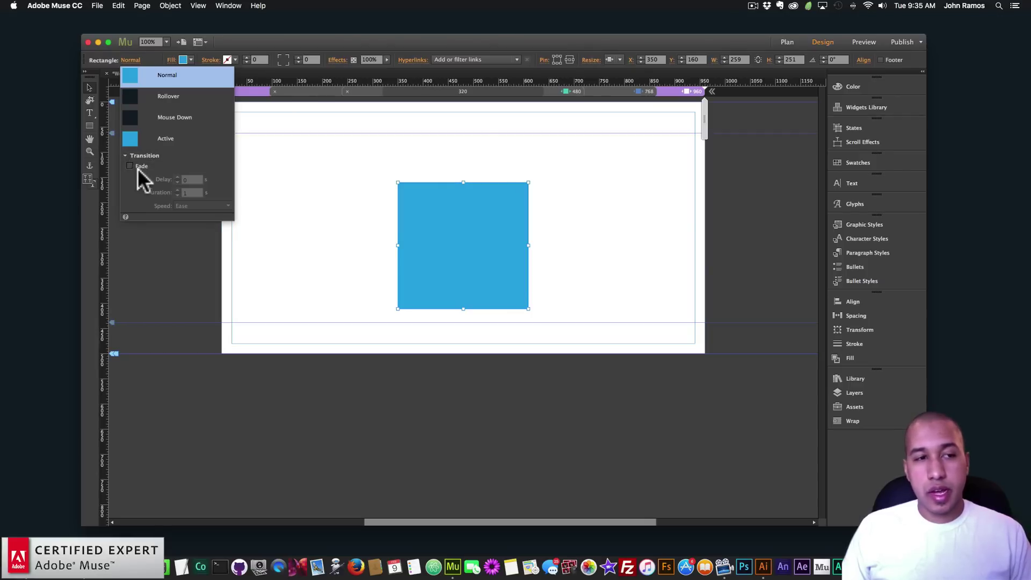
left_click(130, 166)
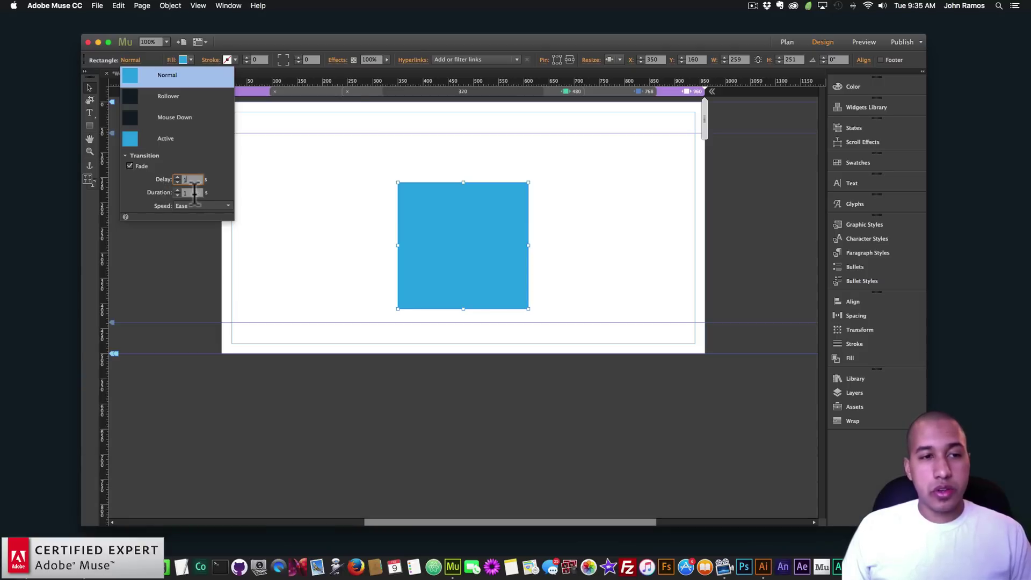
key("Tab")
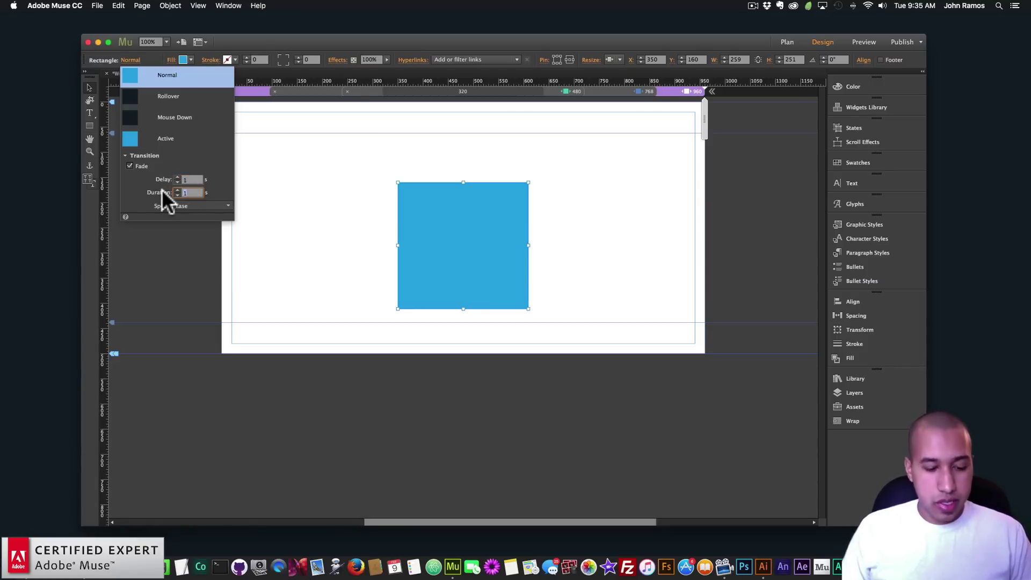
type("2")
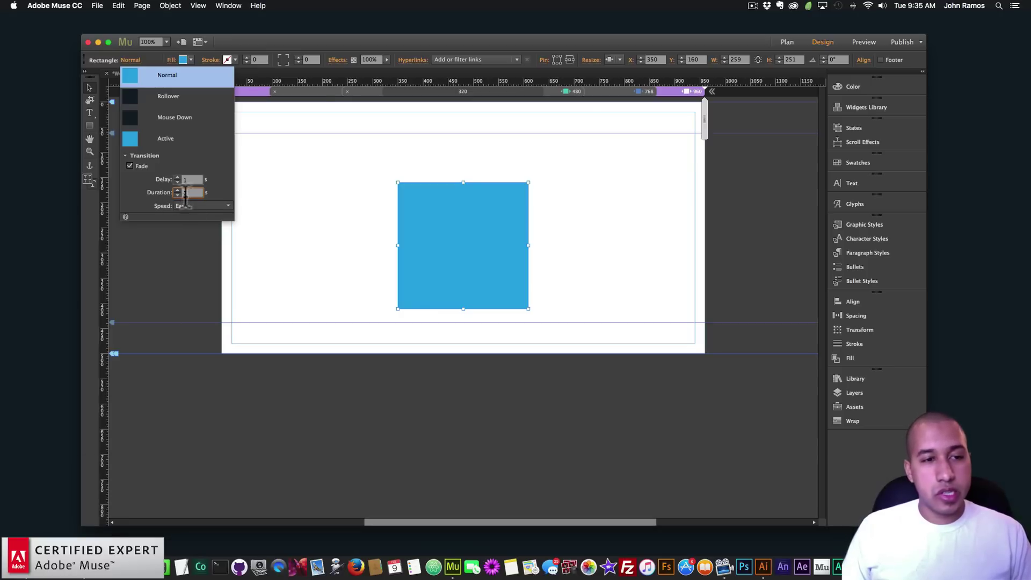
left_click(211, 206)
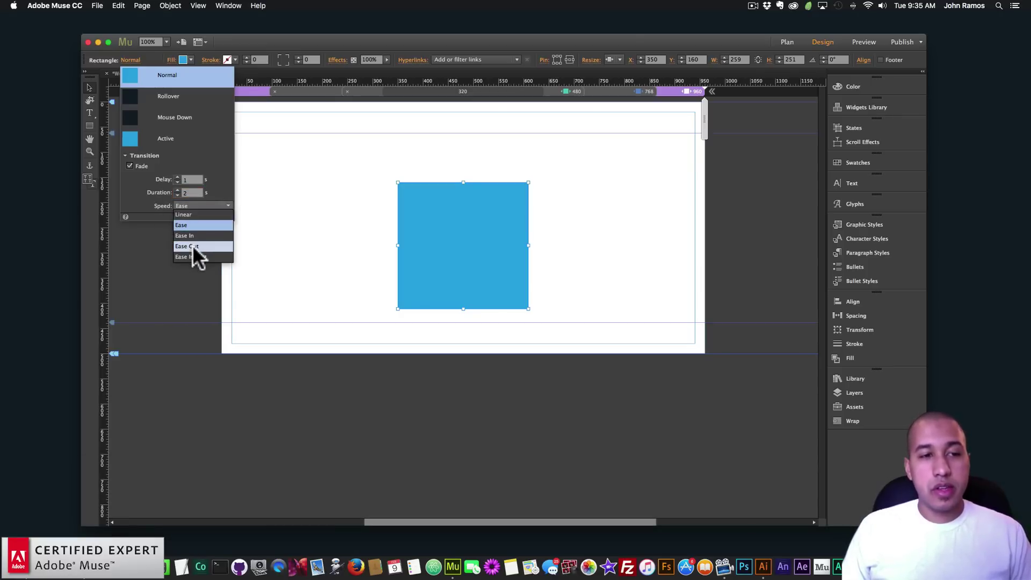
left_click(305, 186)
left_click(269, 201)
left_click(100, 6)
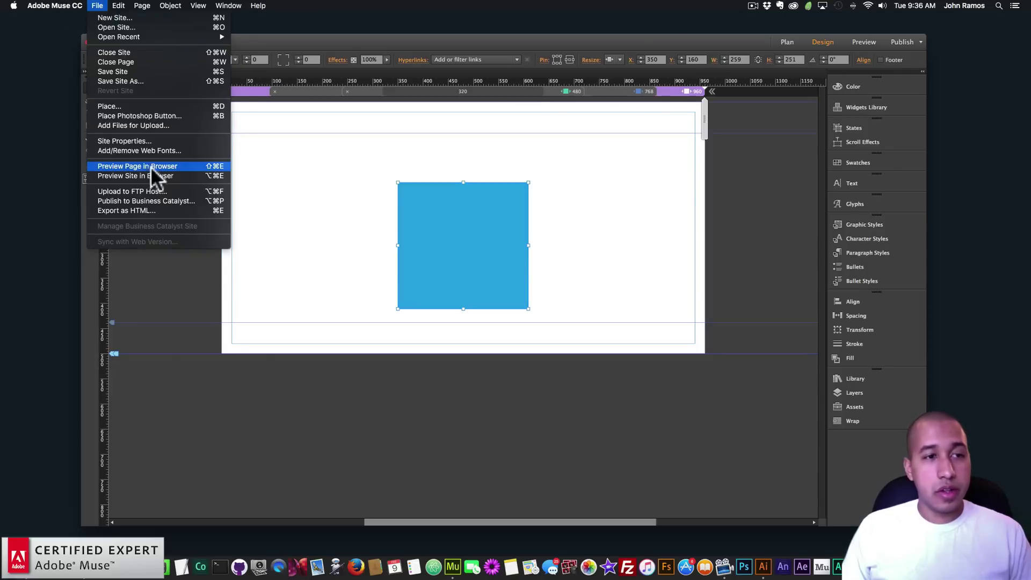
left_click(136, 166)
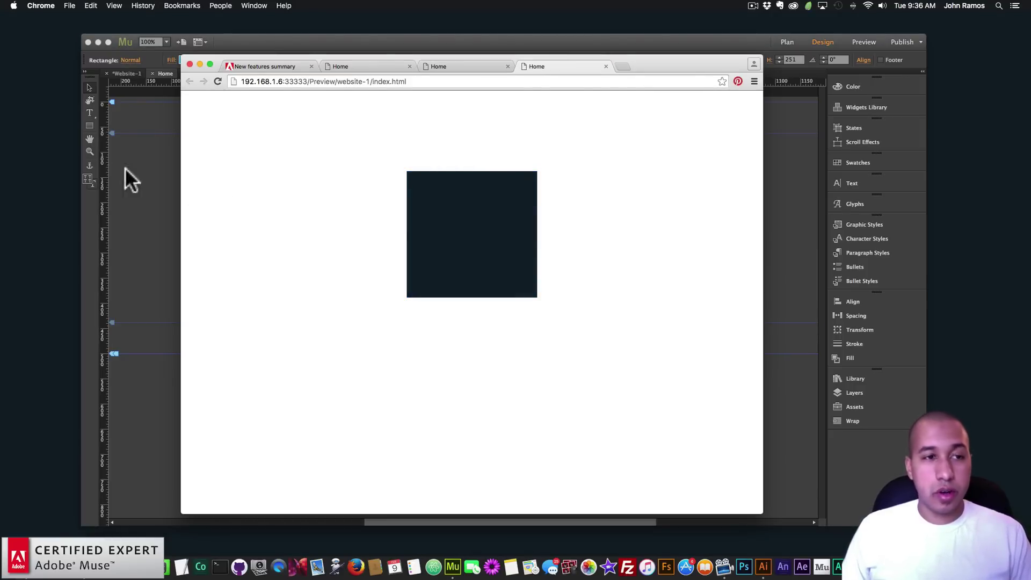
left_click(156, 113)
- Change the rectangle's fade to a 1 s duration, 0 s delay and Ease In speed
key("super+a")
left_click(131, 60)
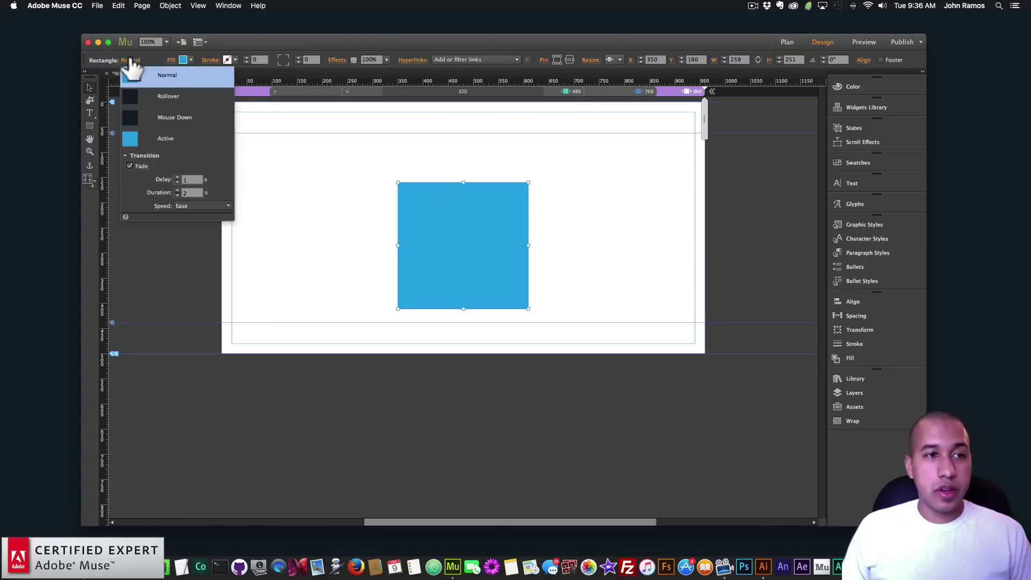
type("1")
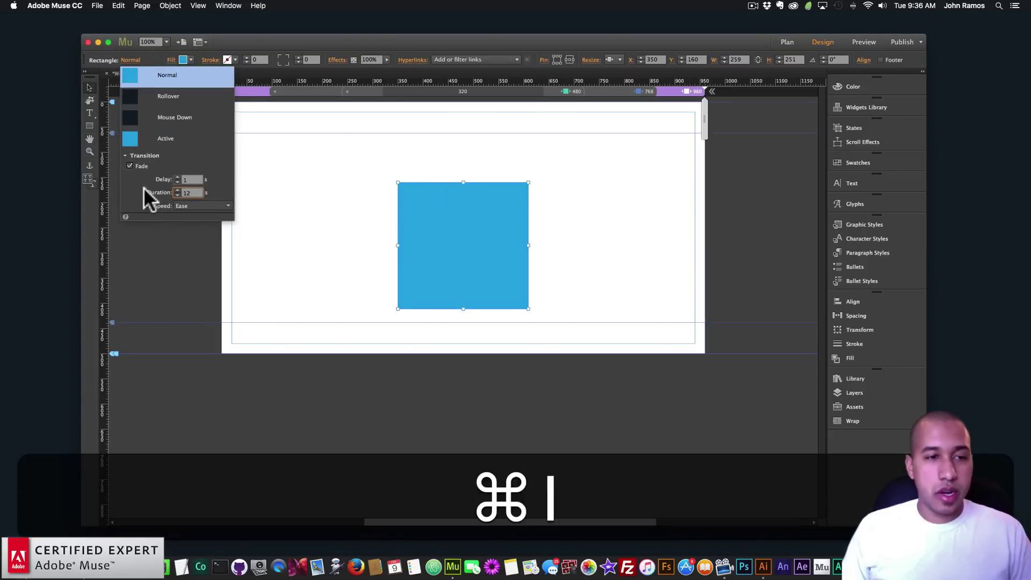
key("Return")
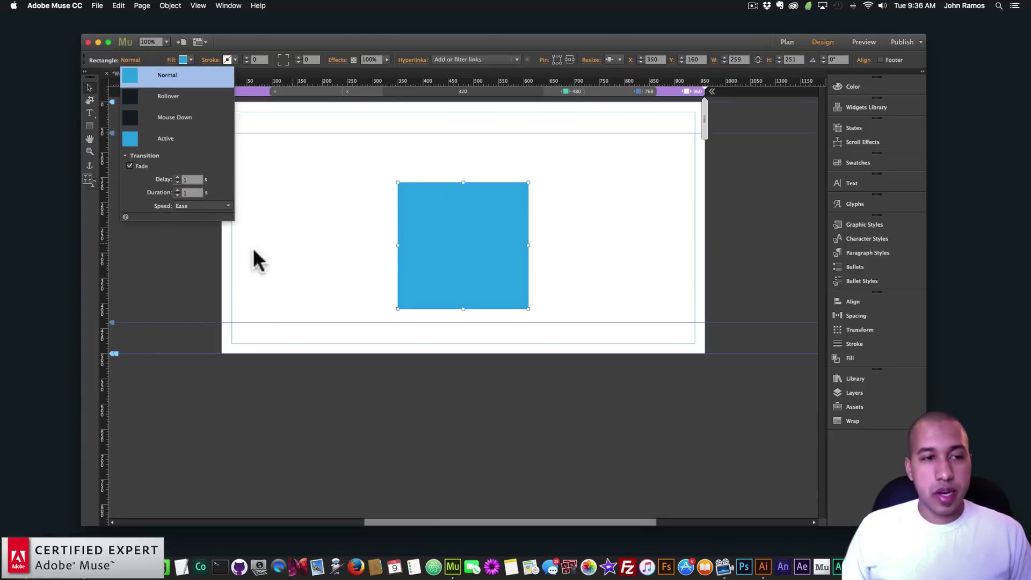
left_click(134, 60)
left_click(182, 180)
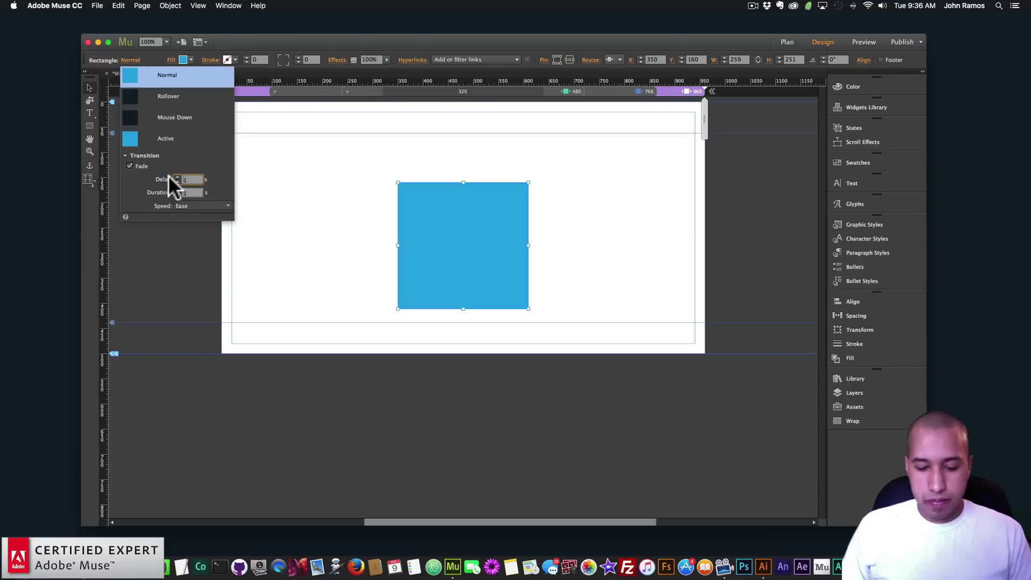
key("Right")
key("BackSpace")
type("0")
key("Return")
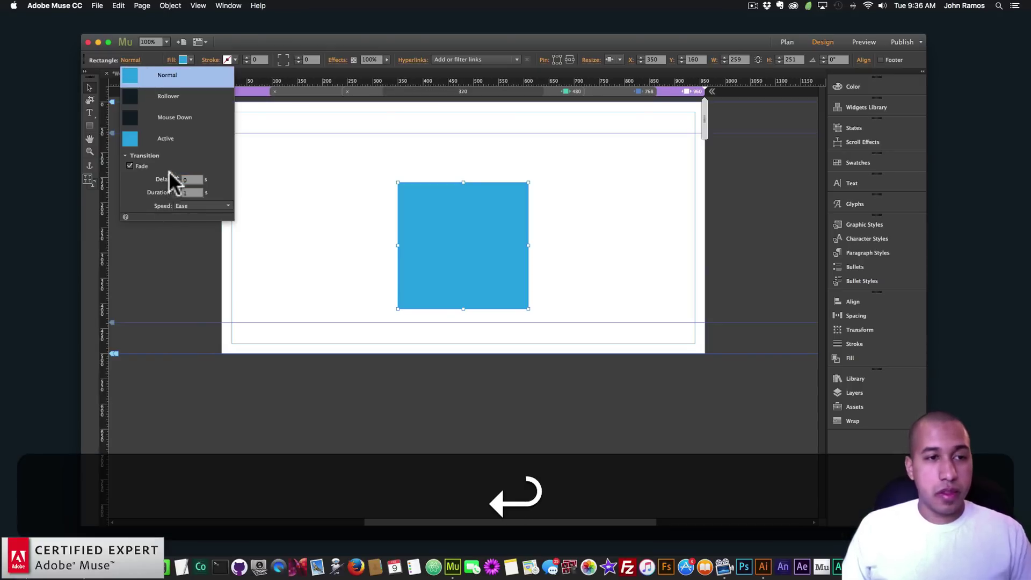
left_click(188, 206)
left_click(197, 230)
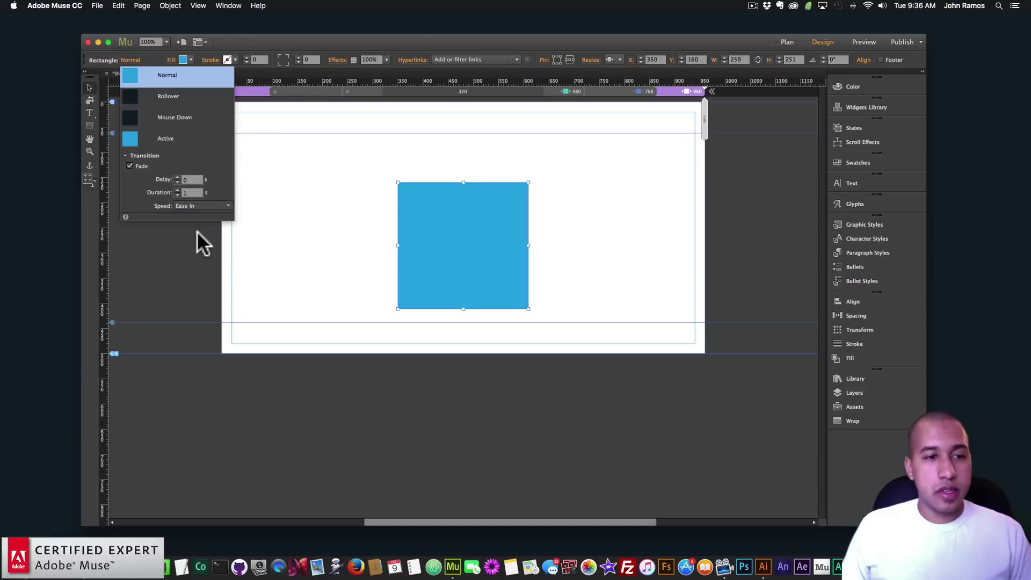
- Preview the page in the browser, then return to the Muse design view
left_click(339, 182)
left_click(97, 5)
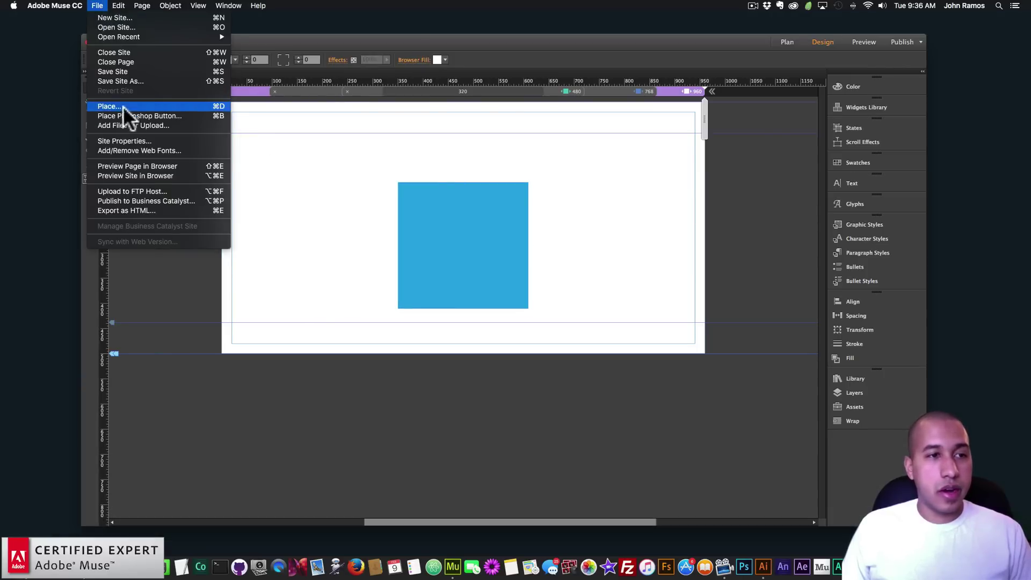
left_click(131, 166)
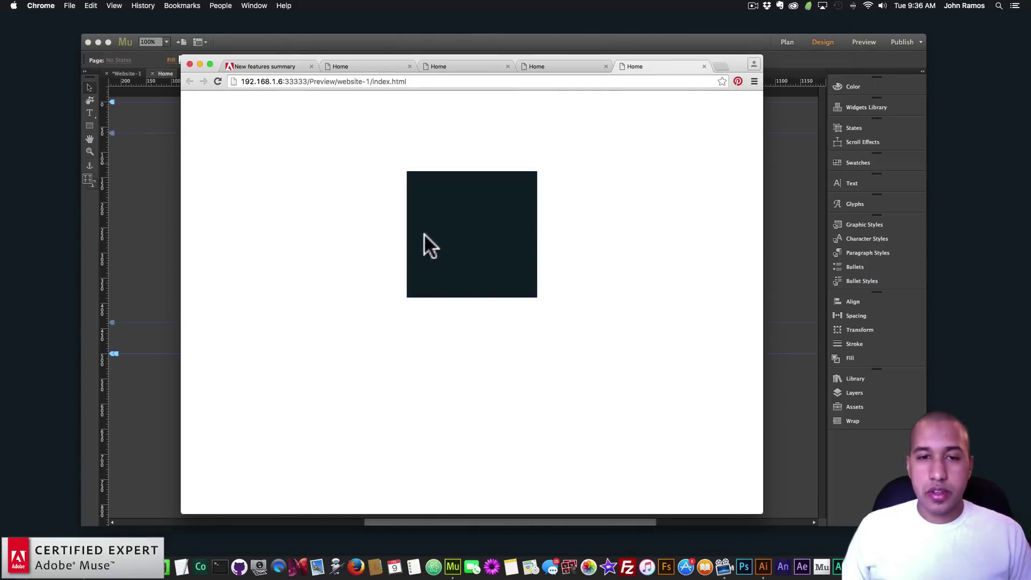
left_click(159, 156)
- Check the rectangle's transition speed choices, then preview the page in the browser
left_click(400, 224)
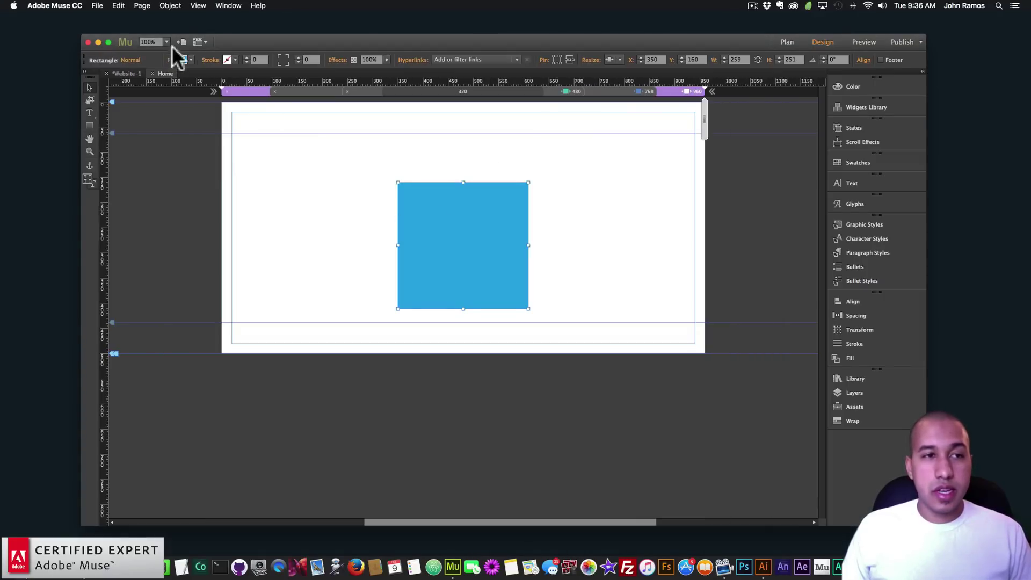
left_click(131, 60)
left_click(196, 206)
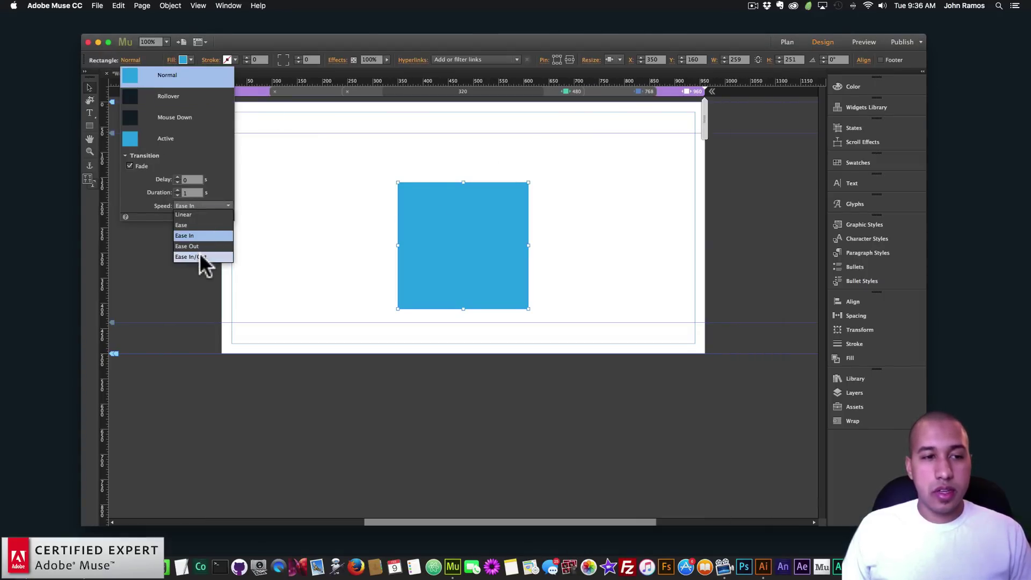
left_click(199, 256)
left_click(328, 207)
left_click(320, 204)
left_click(98, 6)
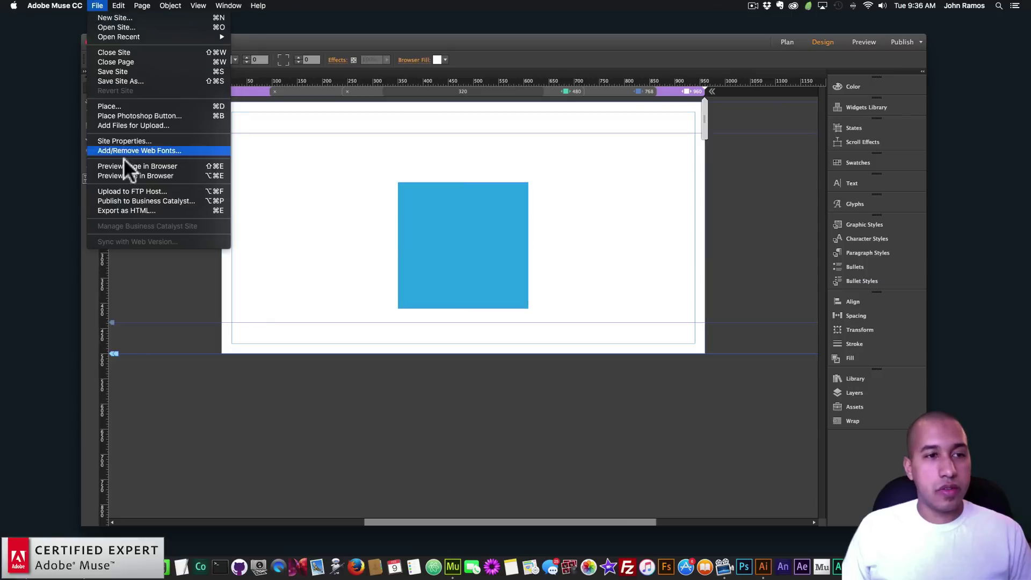
left_click(128, 166)
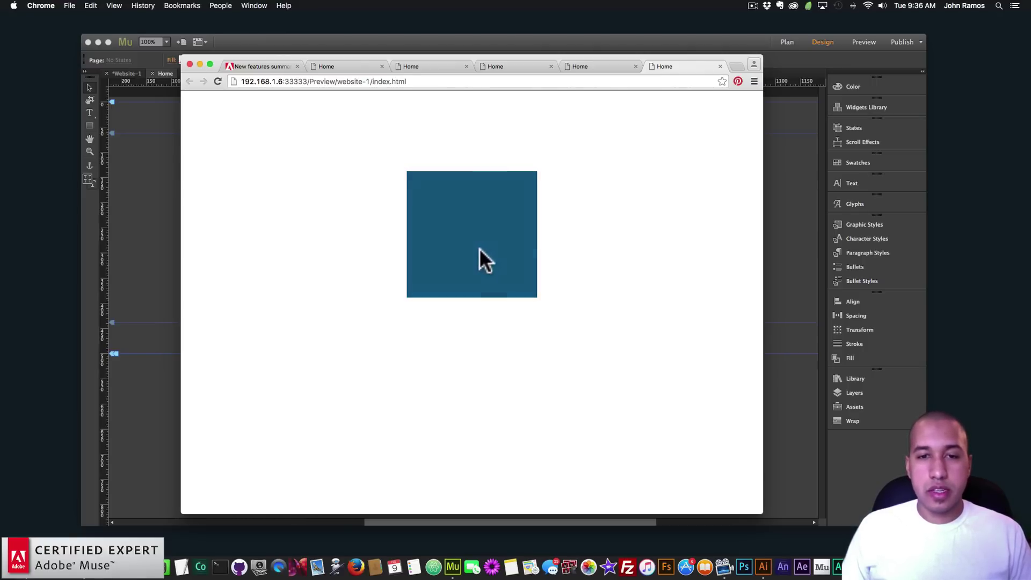
left_click(125, 197)
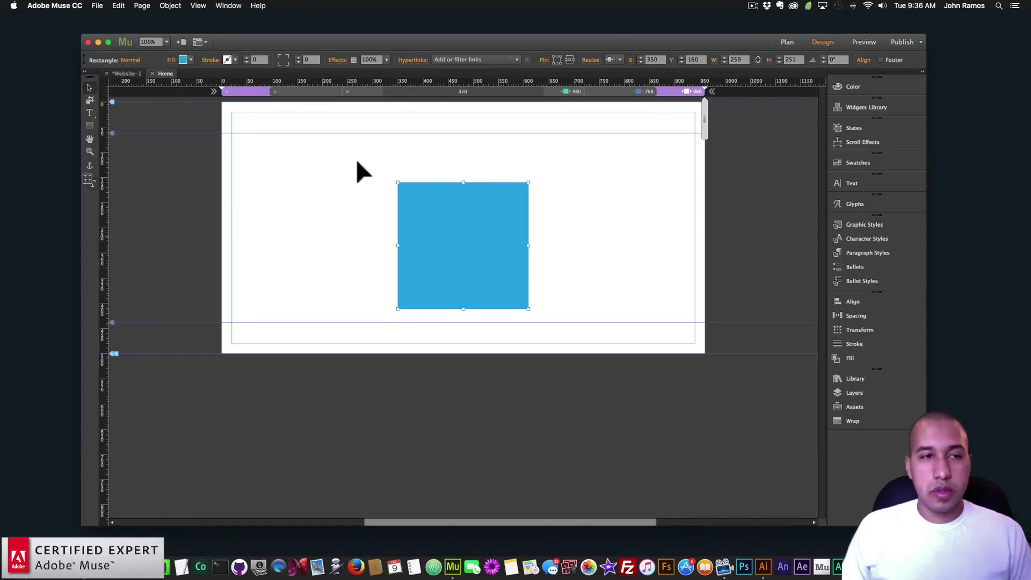
- Set the transition speed to Ease In and recheck the hover fade in a browser preview
left_click(131, 60)
left_click(197, 207)
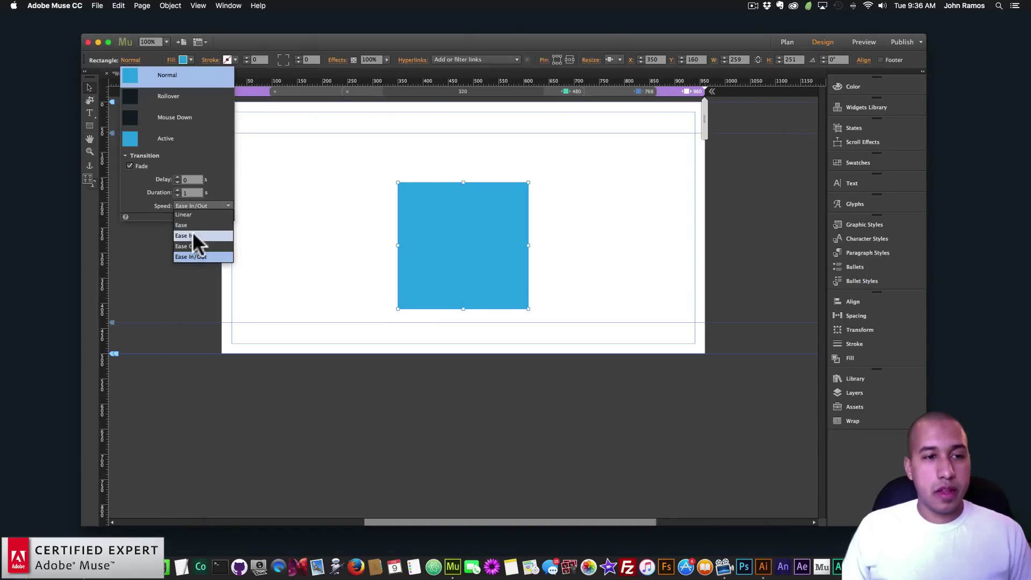
left_click(192, 233)
left_click(98, 6)
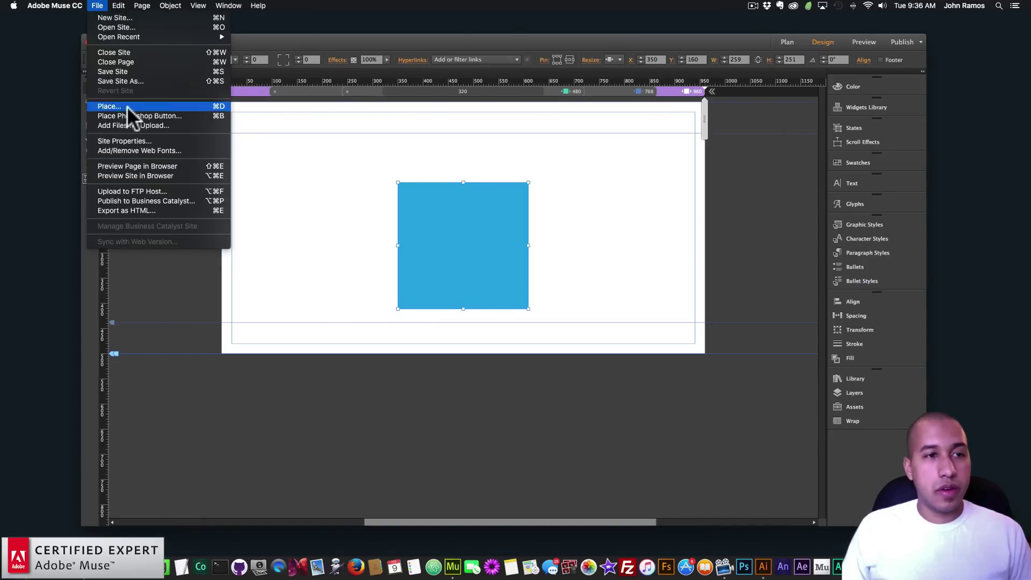
left_click(198, 167)
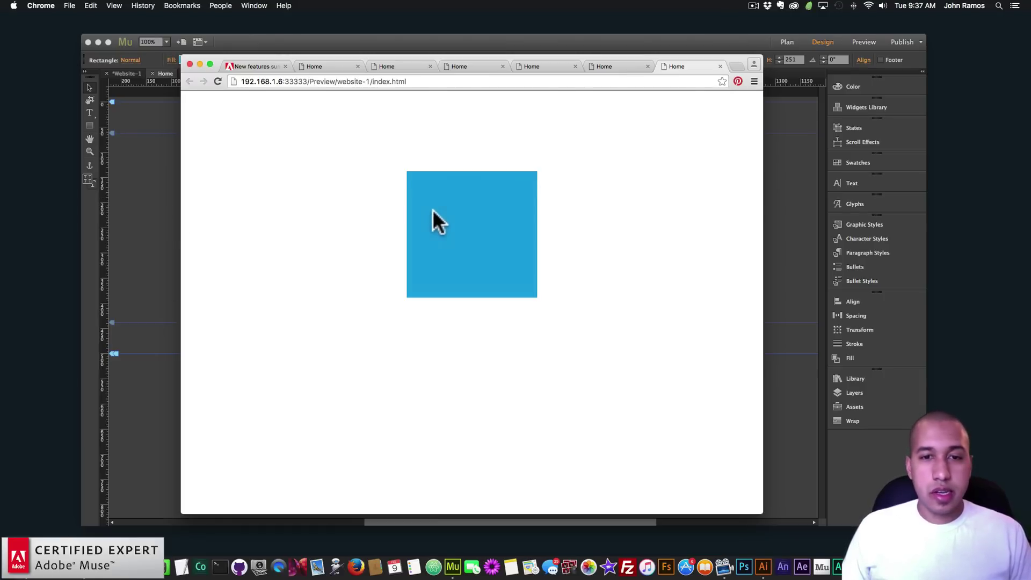
left_click(173, 190)
left_click(515, 260)
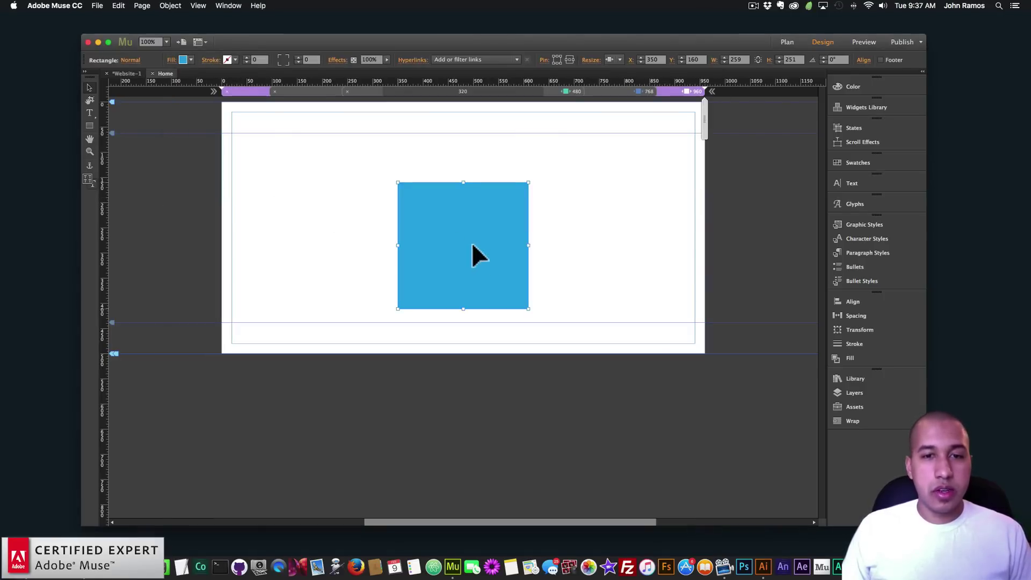
- Fill the rectangle with a grass-field photo from the Images folder, fitted as Scale To Fill
left_click(184, 59)
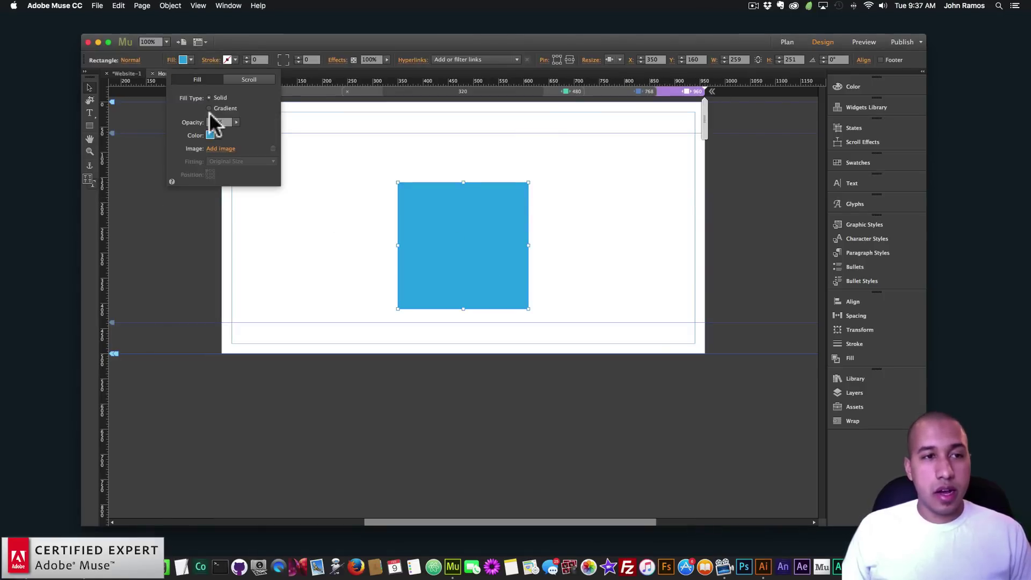
left_click(220, 148)
left_click(377, 205)
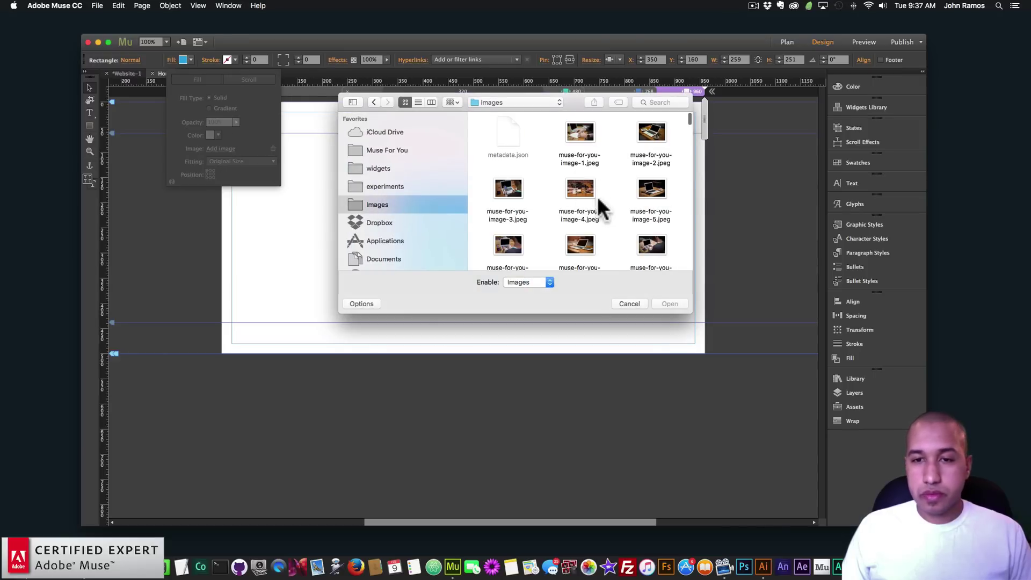
scroll(594, 204, "down", 5)
double_click(642, 157)
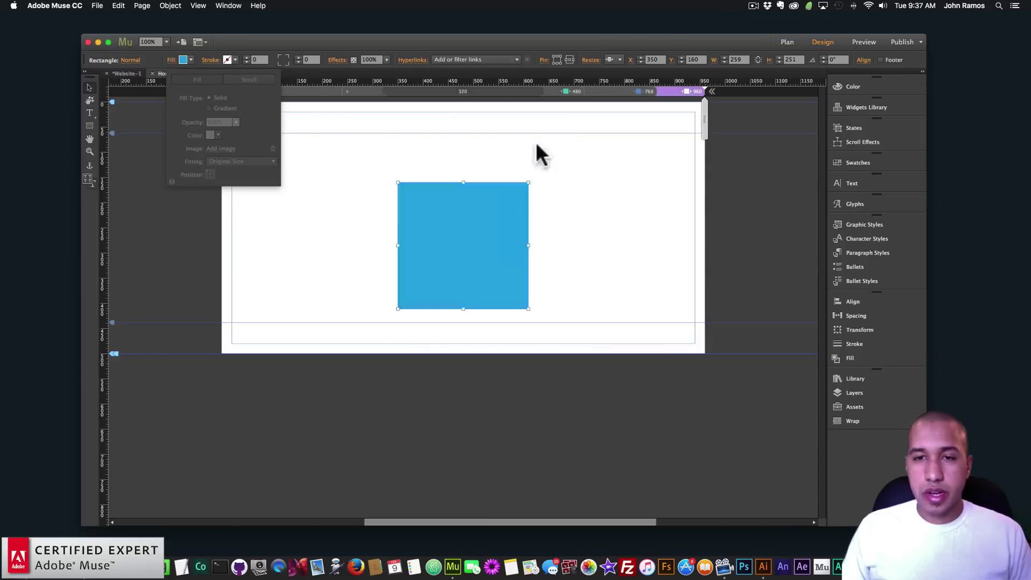
left_click(184, 59)
left_click(225, 156)
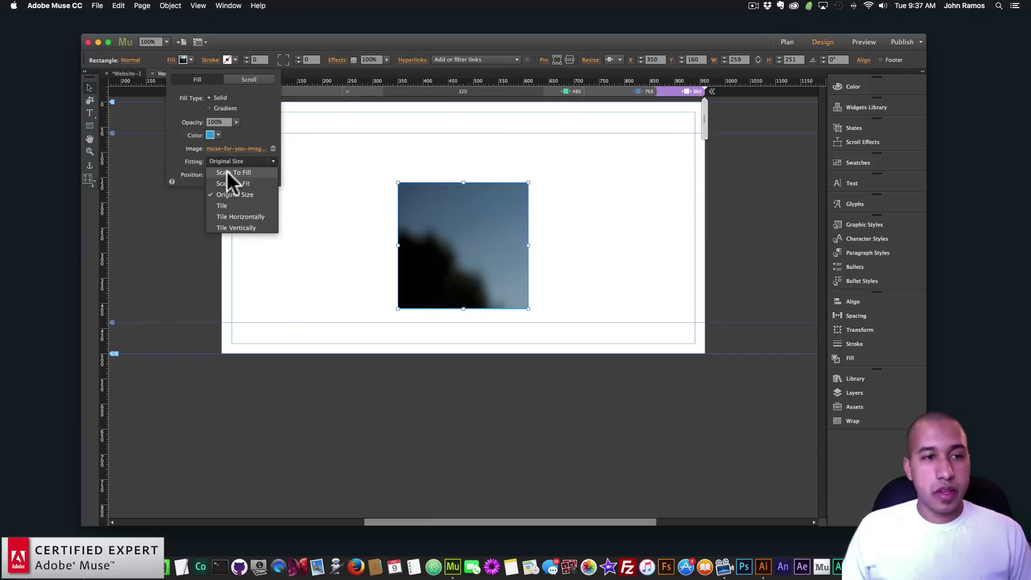
left_click(228, 171)
left_click(182, 59)
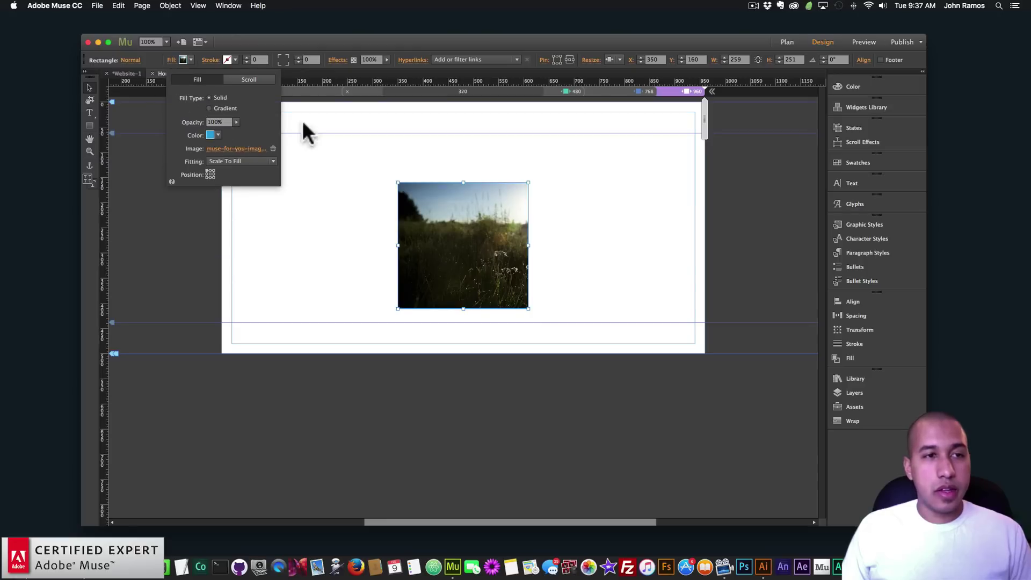
- Give the Rollover state an image-54 wooden-deck photo as its fill
left_click(131, 60)
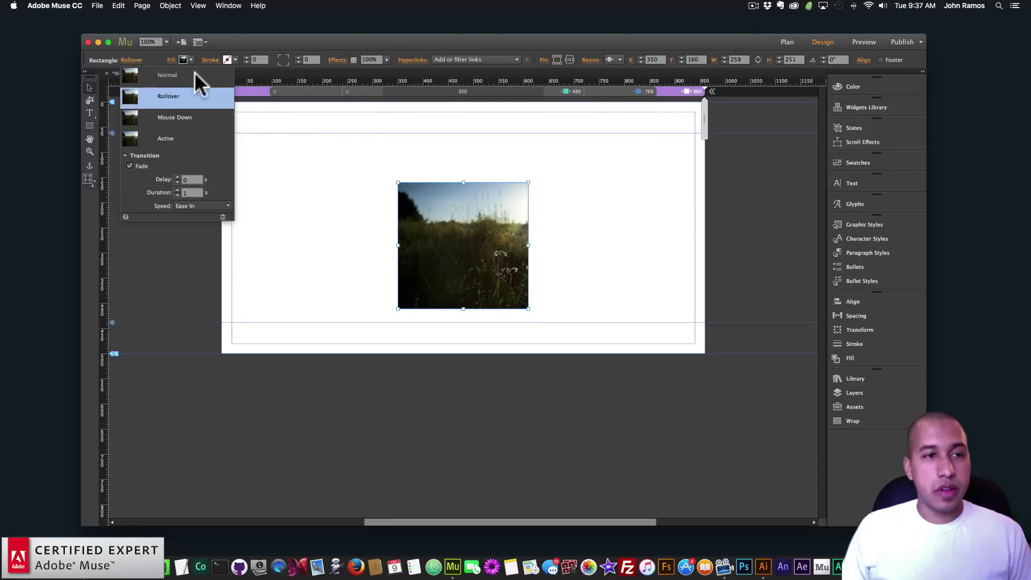
left_click(178, 94)
left_click(183, 59)
left_click(171, 59)
left_click(170, 59)
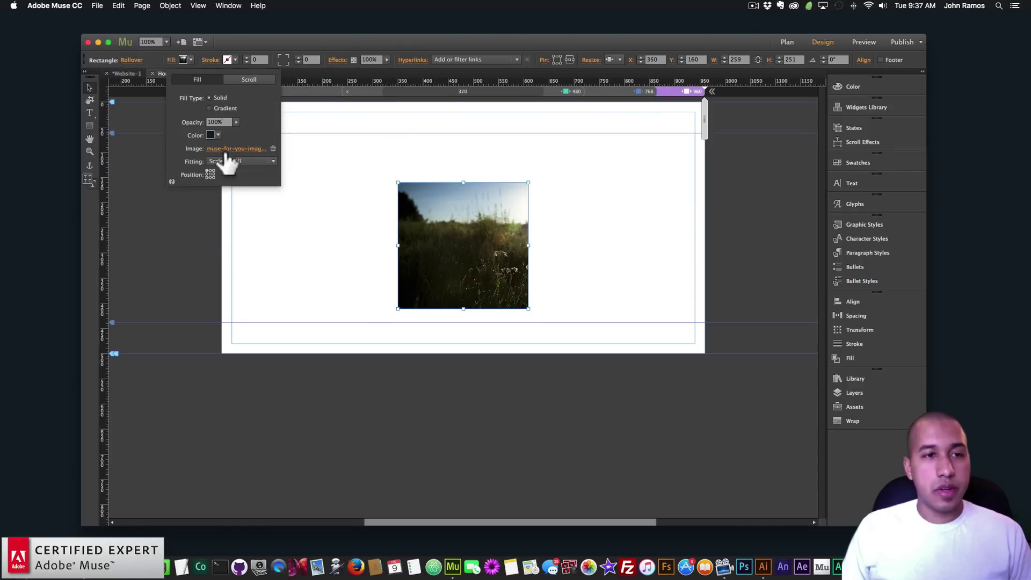
left_click(231, 149)
scroll(556, 216, "down", 15)
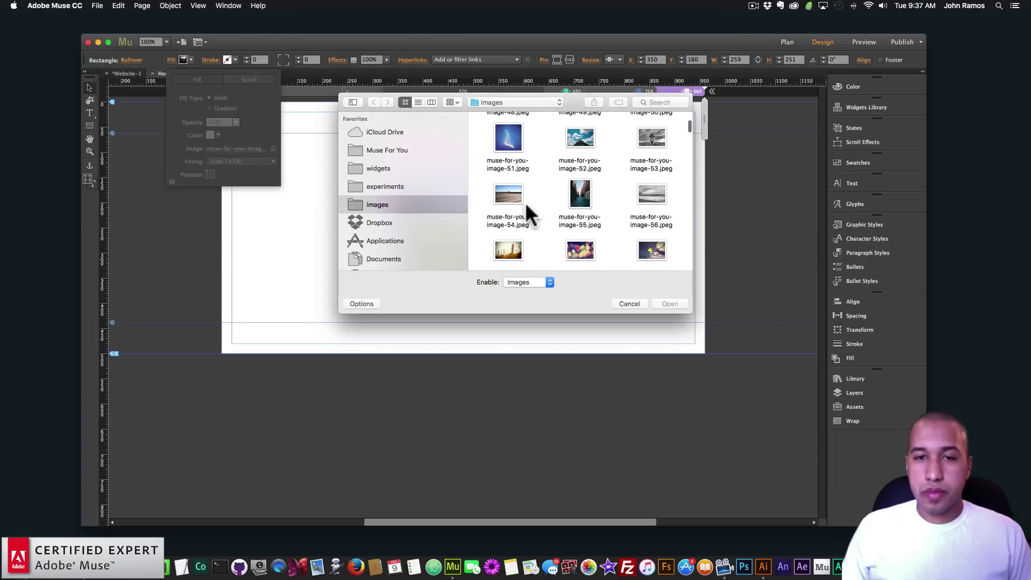
double_click(508, 193)
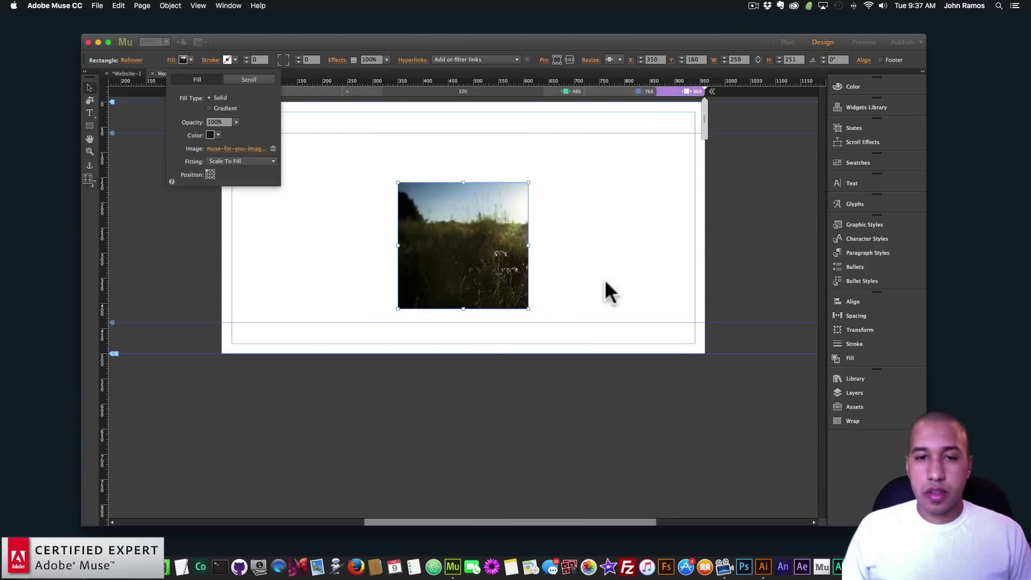
- Preview the page in a web browser
left_click(303, 177)
left_click(97, 6)
left_click(137, 165)
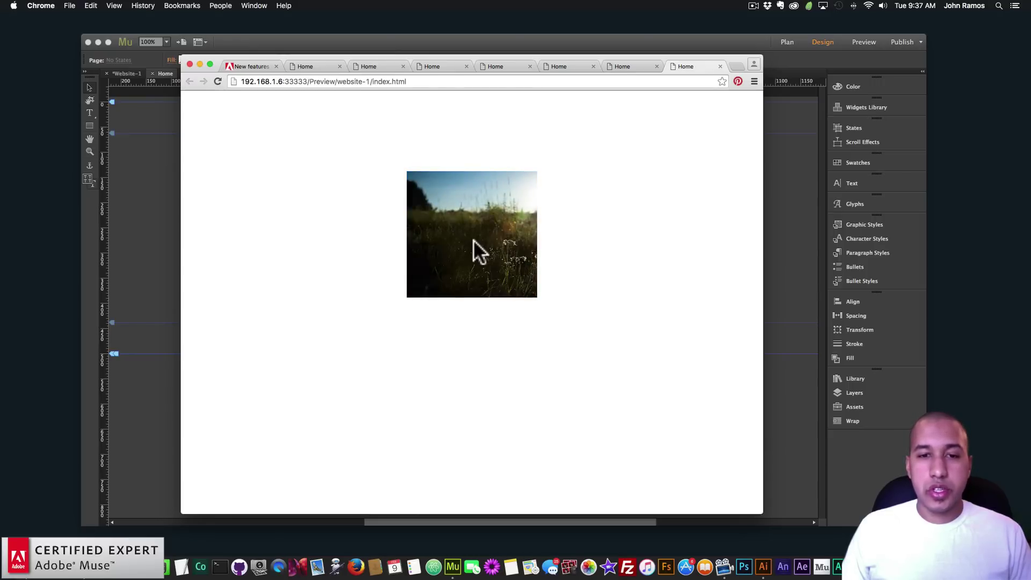
- Test the rollover fade between the grass and deck photos in the Chrome preview
left_click(473, 240)
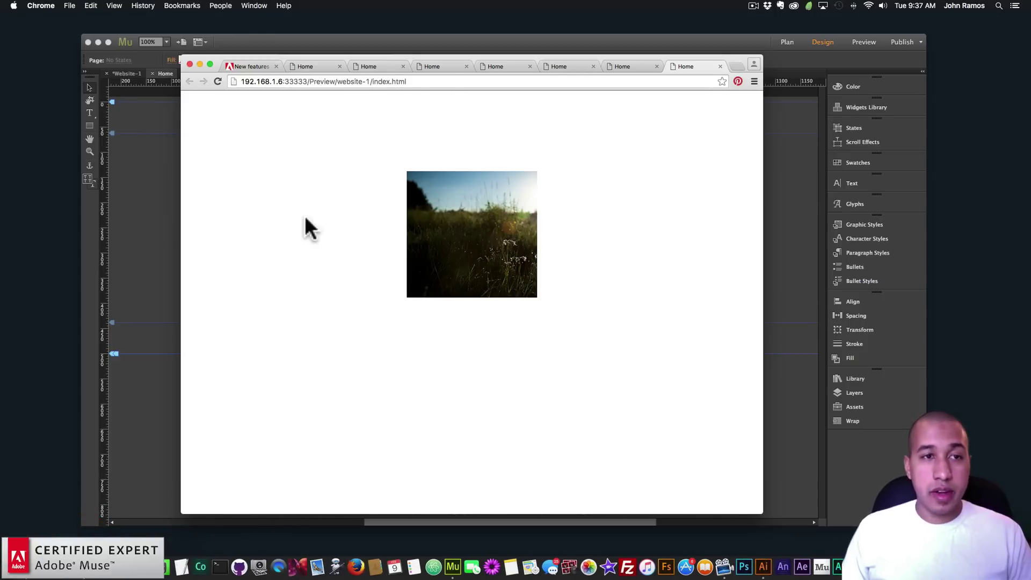
- Read the State transition and SVG graphic improvements notes on the What's New page, then return to Muse
left_click(240, 63)
scroll(397, 279, "down", 4)
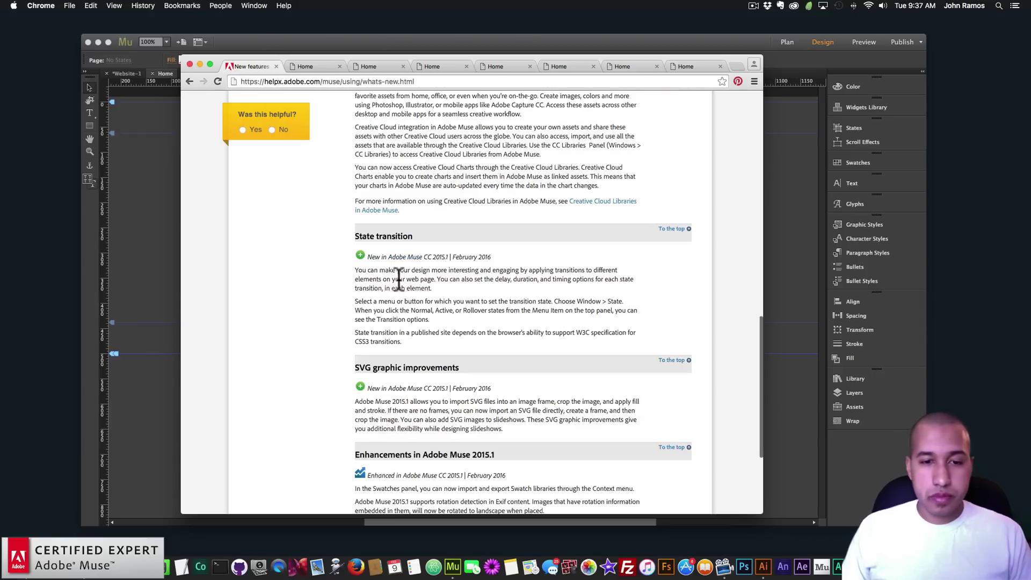
scroll(402, 304, "down", 1)
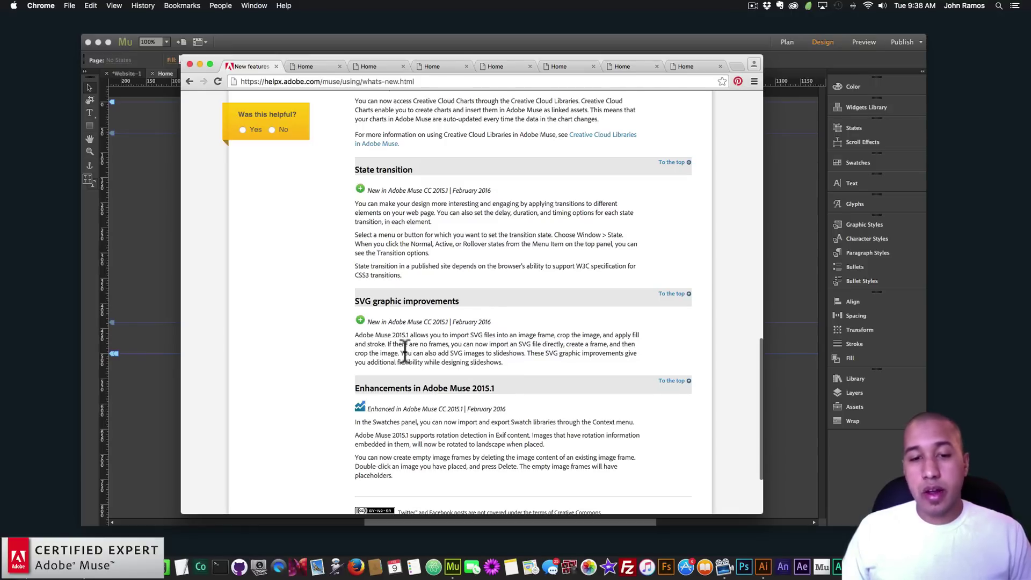
left_click(781, 252)
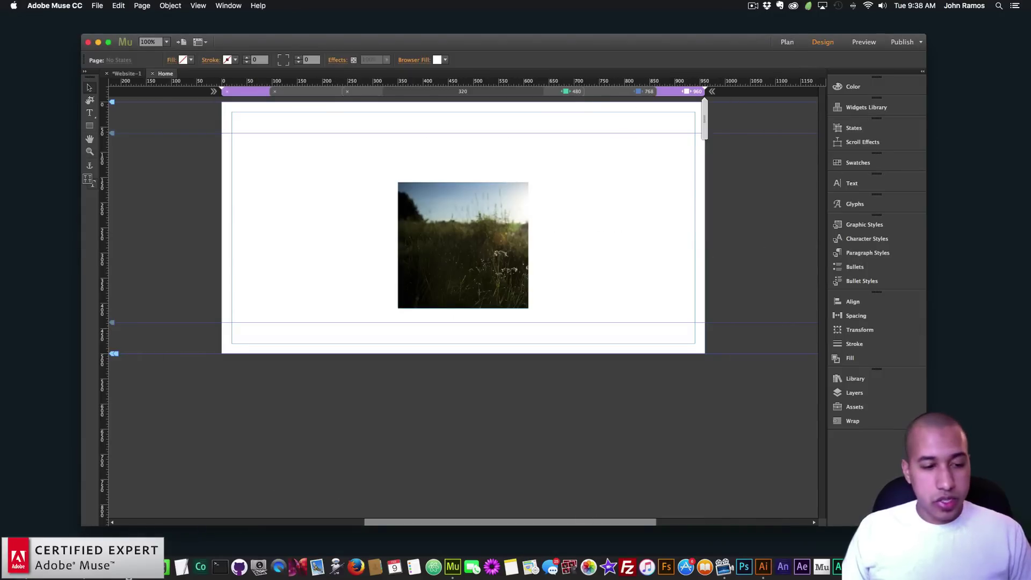
- Delete the photo rectangle and place the svg-2 crown logo on the page
left_click(430, 230)
key("BackSpace")
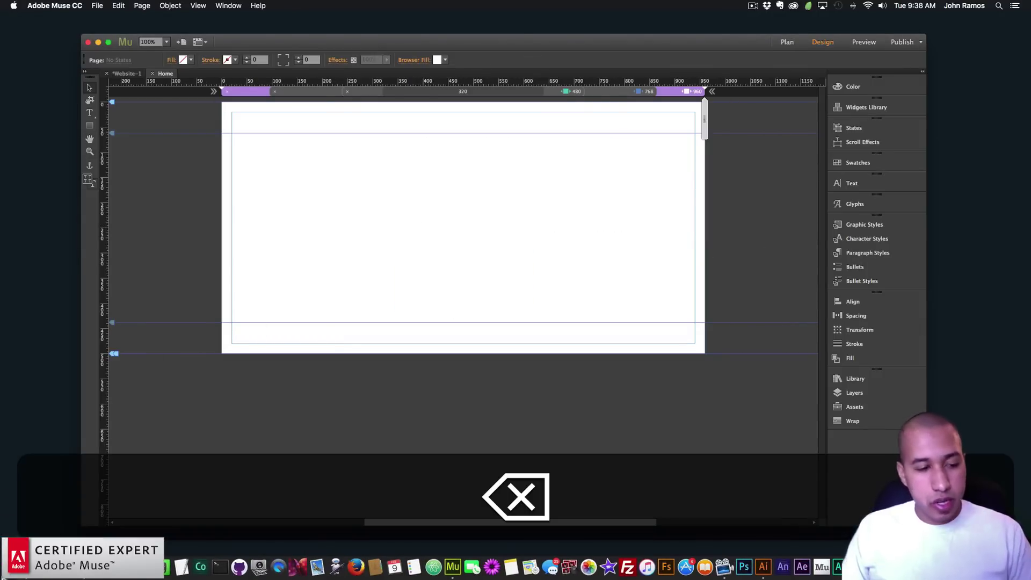
left_click(144, 567)
left_click_drag(486, 138, 582, 186)
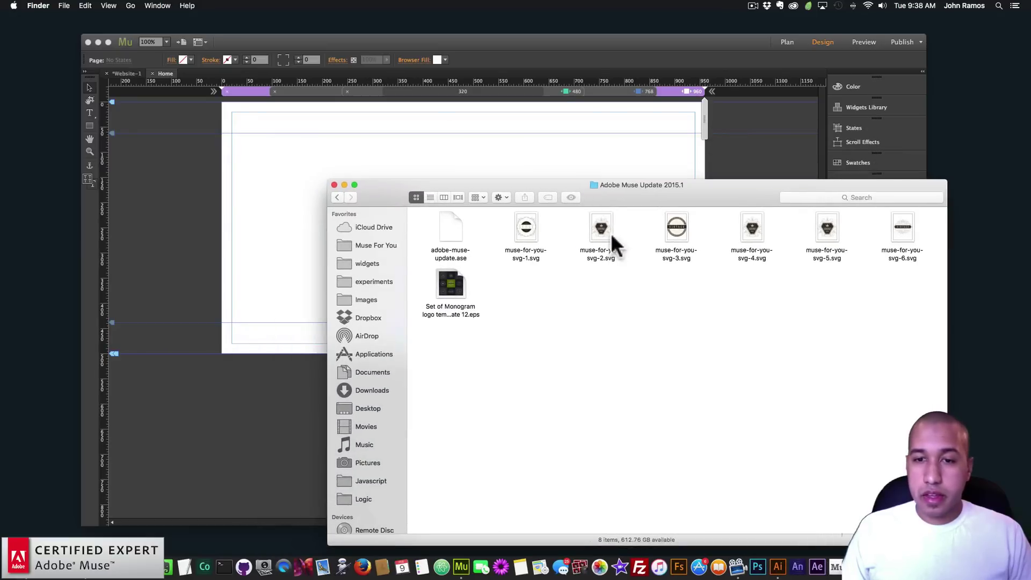
left_click_drag(611, 237, 402, 165)
left_click(541, 199)
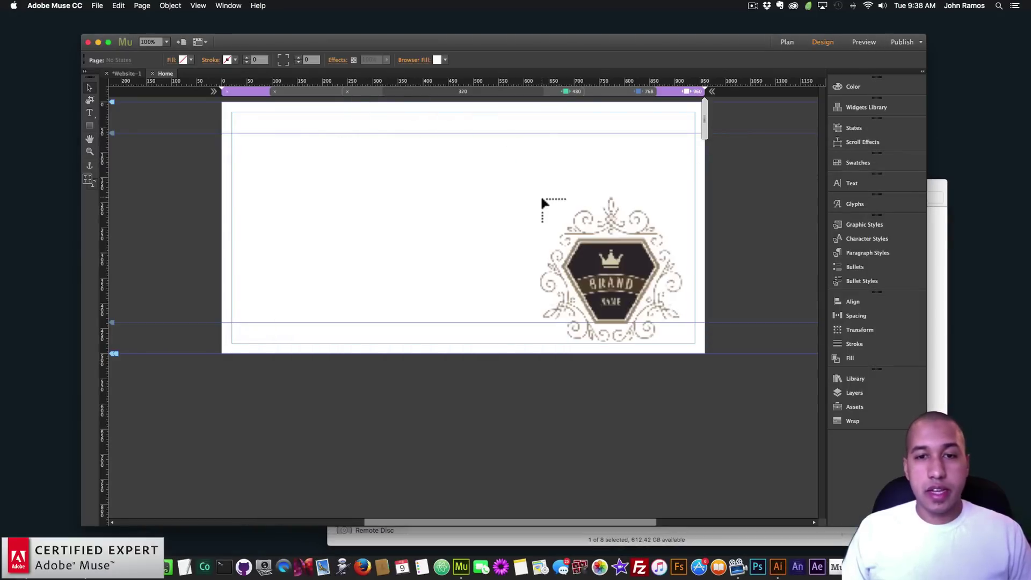
left_click(350, 139)
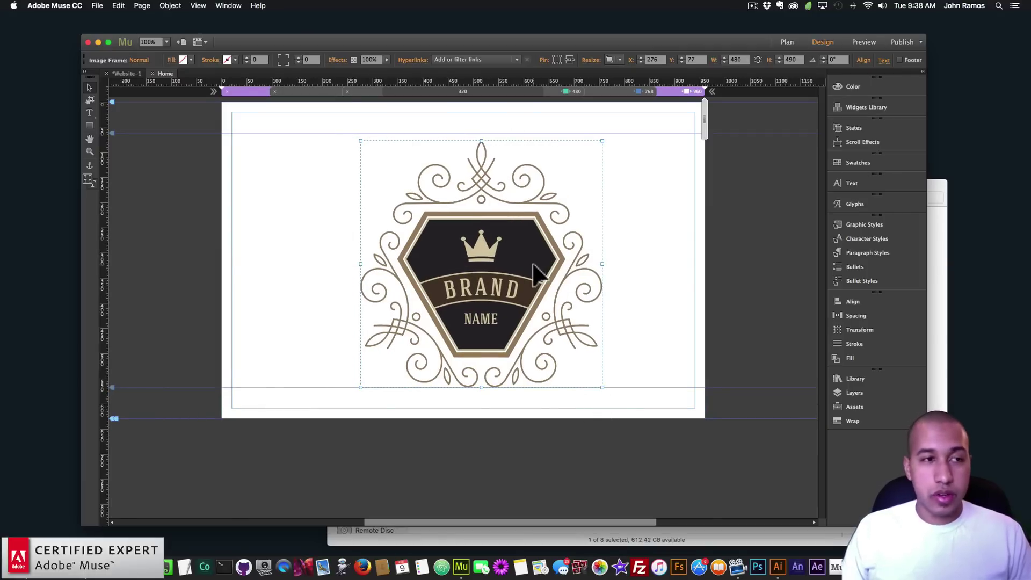
- Try cropping the crown logo to 264x270 in its frame, undo it, and delete the logo
left_click(89, 100)
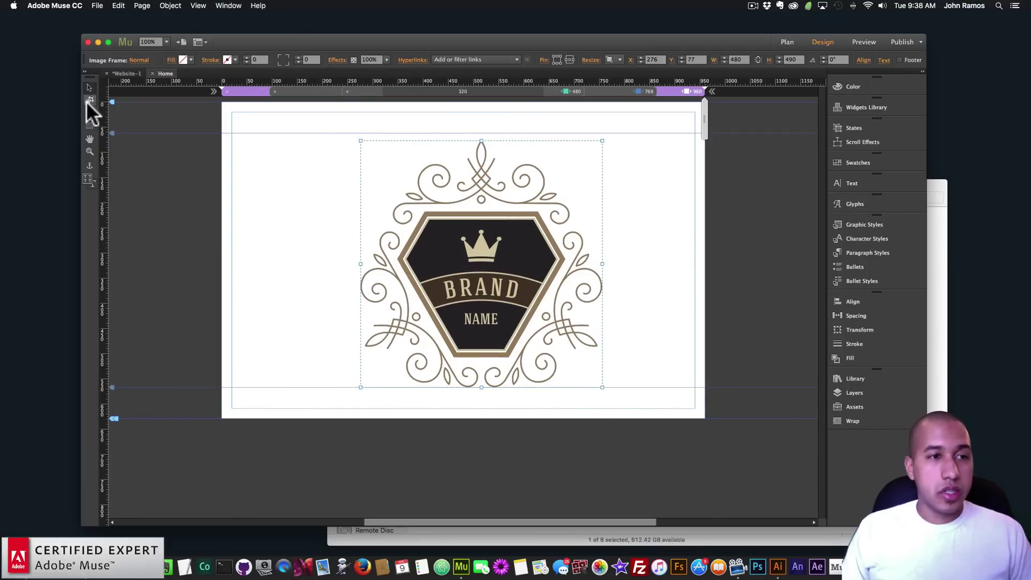
left_click(482, 263)
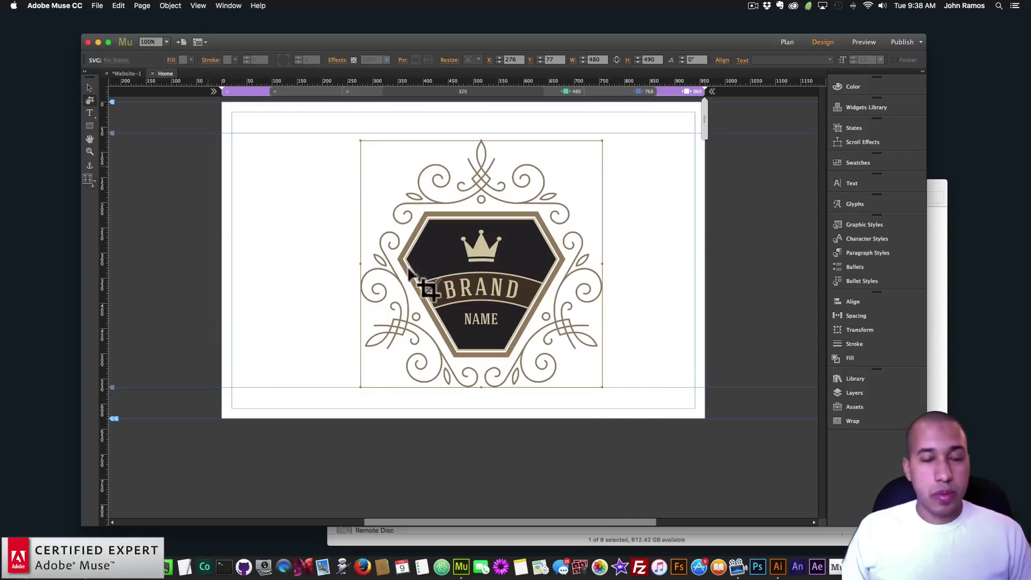
left_click_drag(603, 386, 494, 262)
left_click(481, 264)
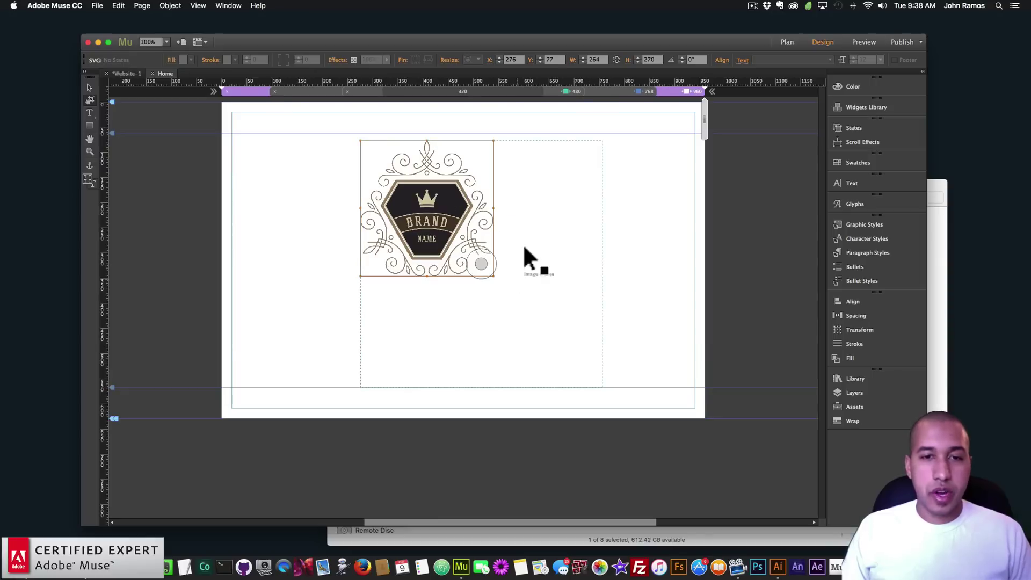
key("super+z")
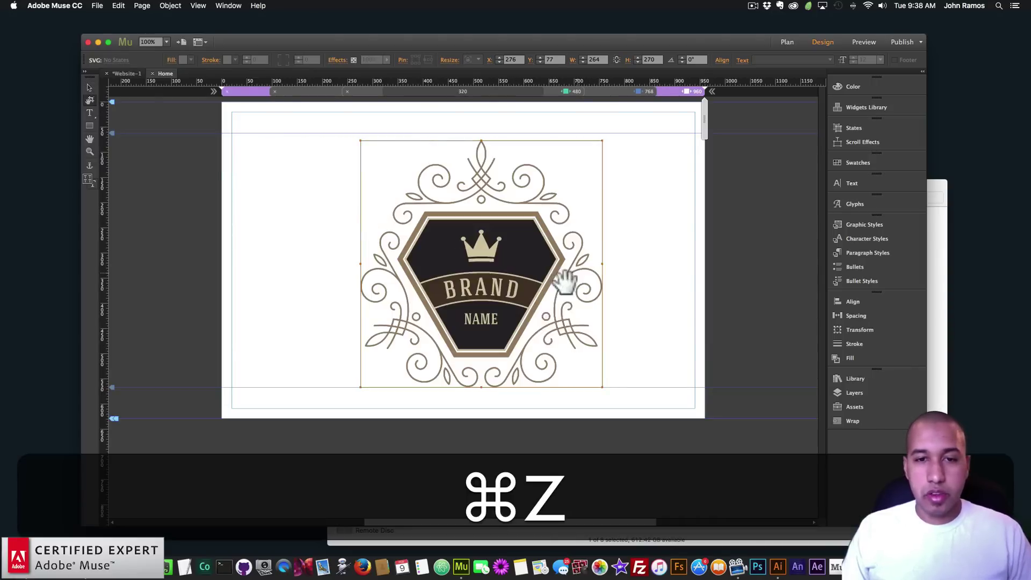
key("super+z")
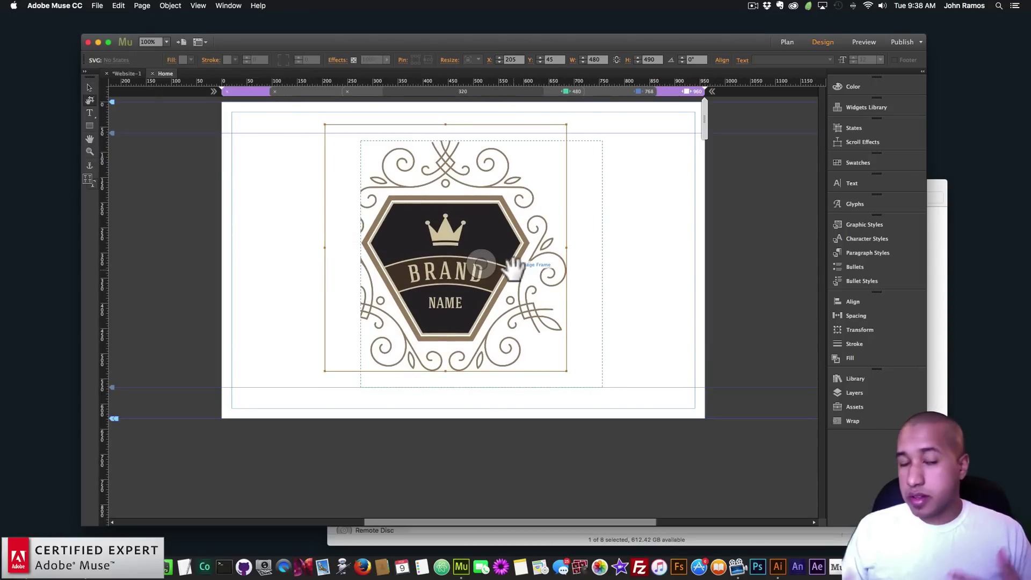
key("super+z")
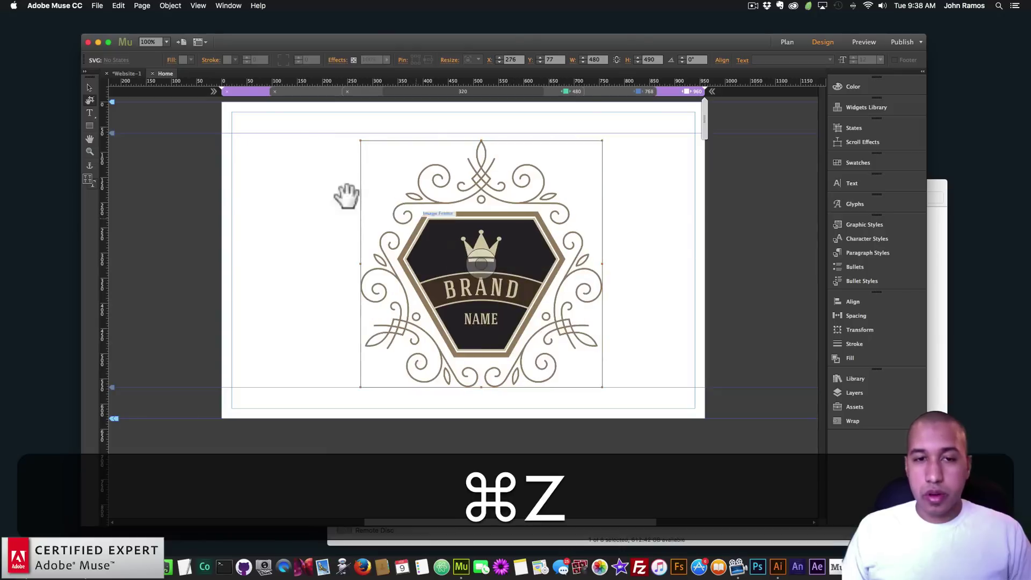
left_click(499, 217)
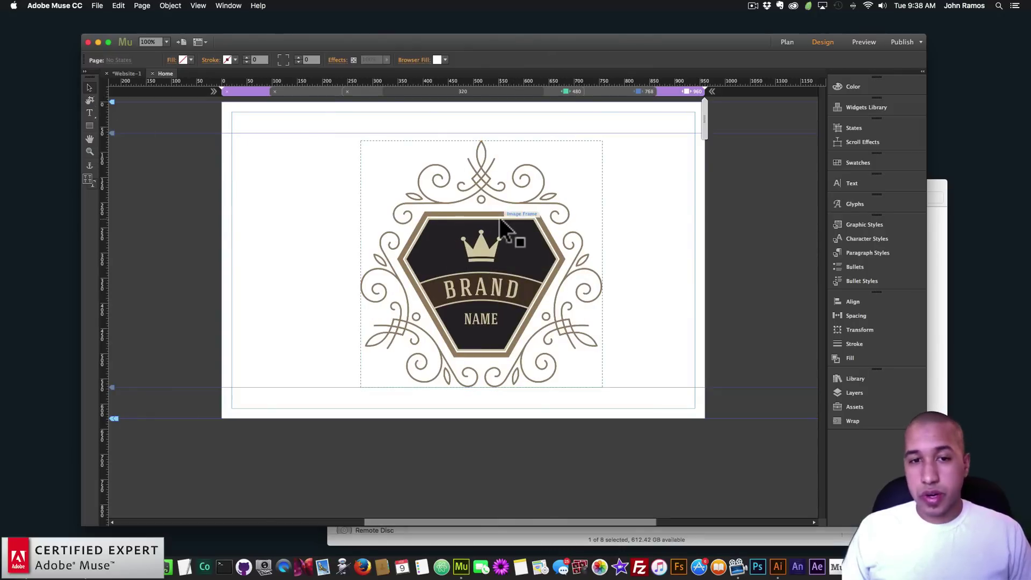
key("BackSpace")
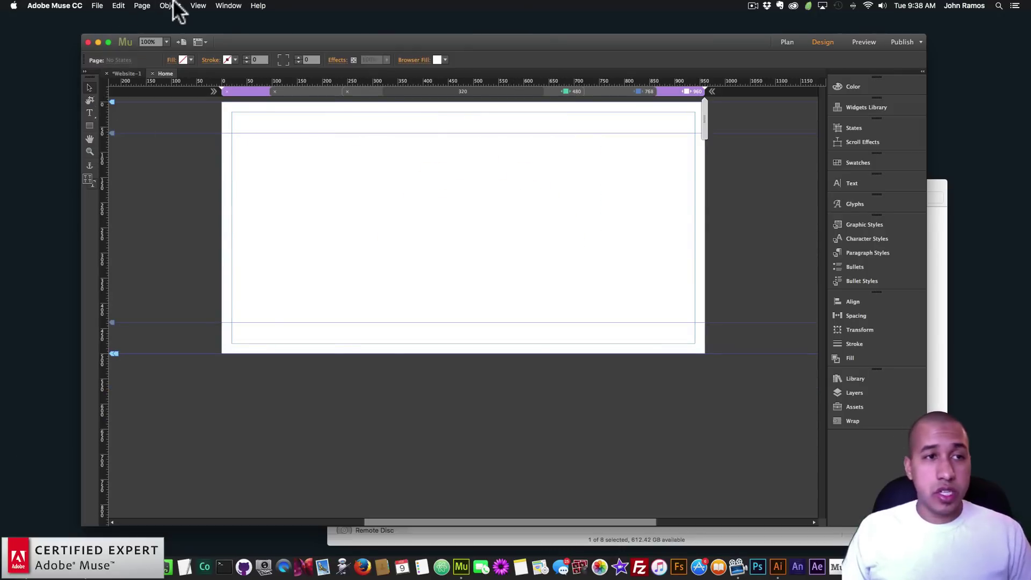
- Insert a Basic slideshow widget and try moving it up and left
left_click(143, 6)
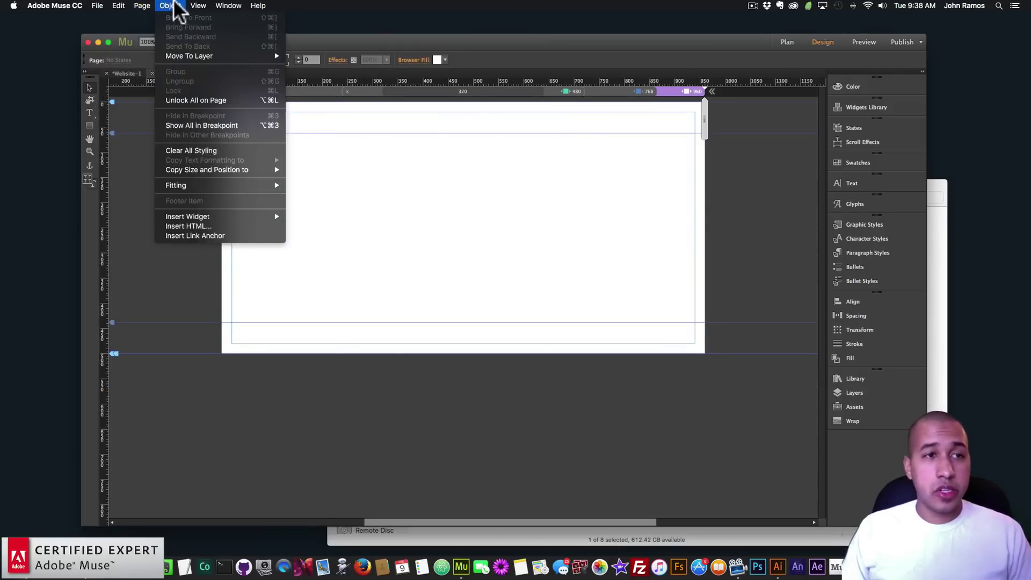
mouse_move(249, 215)
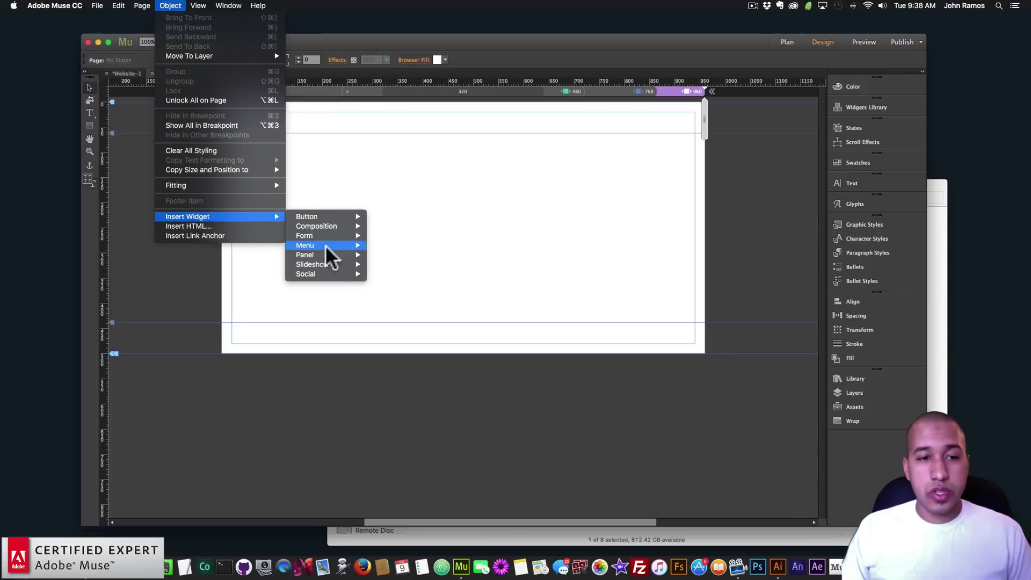
mouse_move(336, 265)
left_click(393, 263)
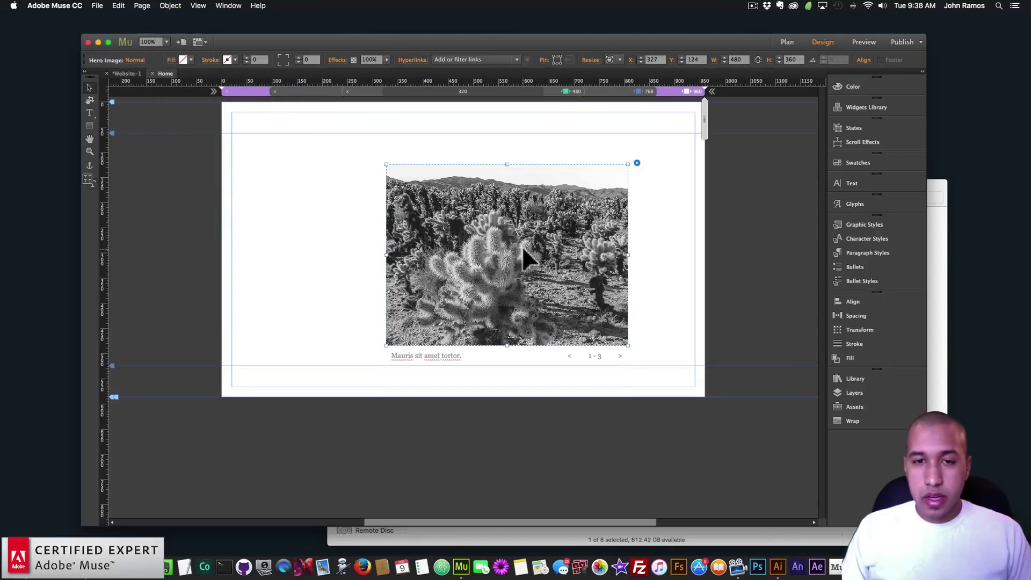
left_click_drag(524, 253, 459, 190)
key("cmd+z")
- Add svg-1 through svg-5 logos from the Adobe Muse Update 2015.1 folder to the slideshow
left_click(593, 132)
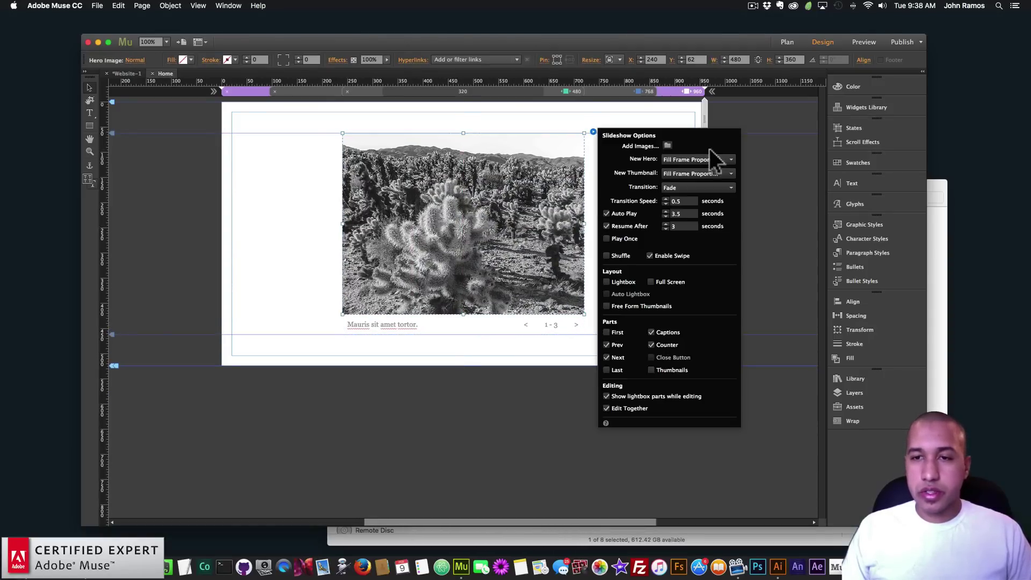
left_click(667, 145)
left_click(527, 99)
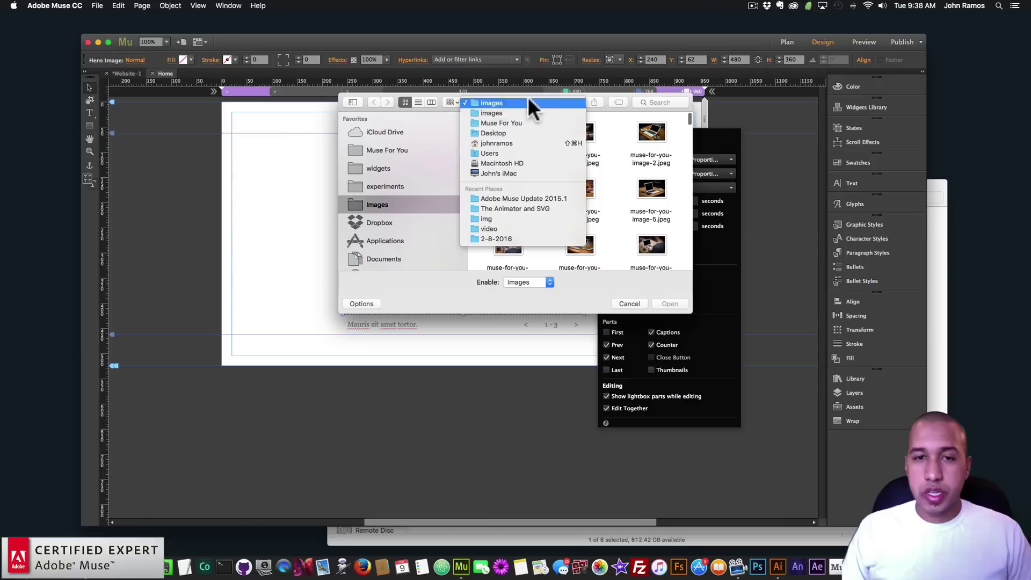
left_click(498, 199)
left_click(570, 141)
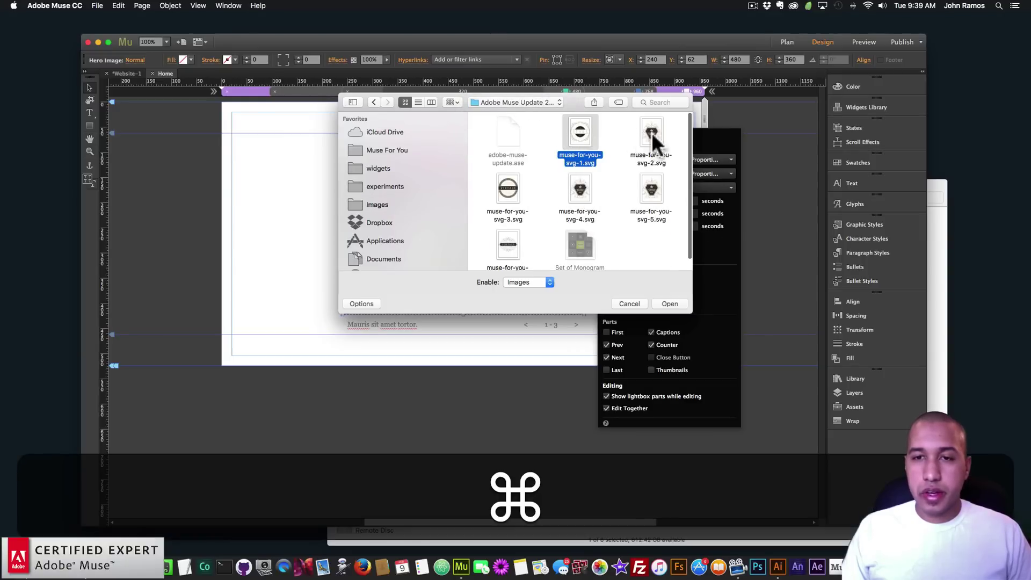
left_click(652, 133, "super")
left_click(518, 194, "super")
left_click(580, 189, "super")
left_click(639, 185, "super")
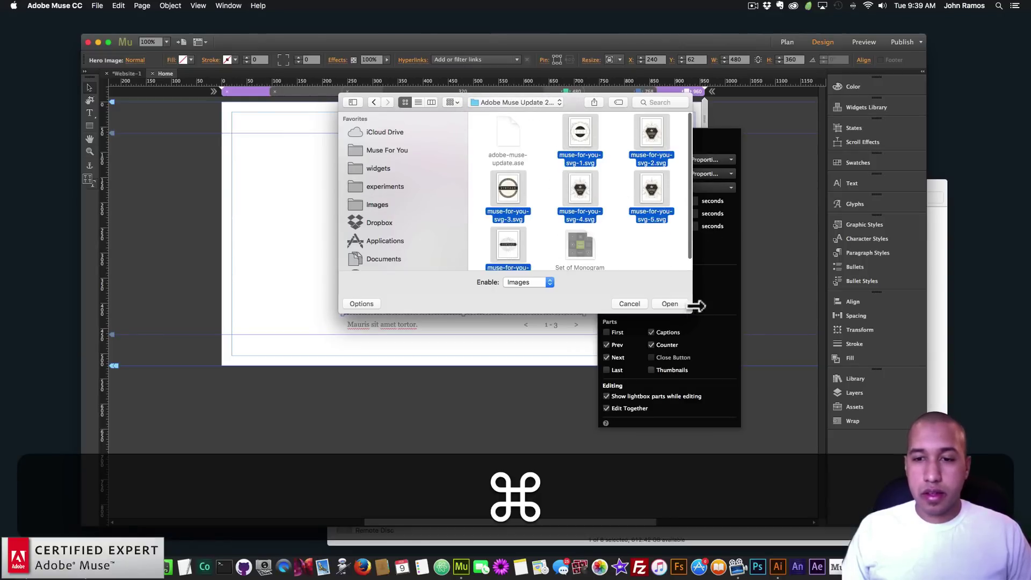
left_click(670, 303)
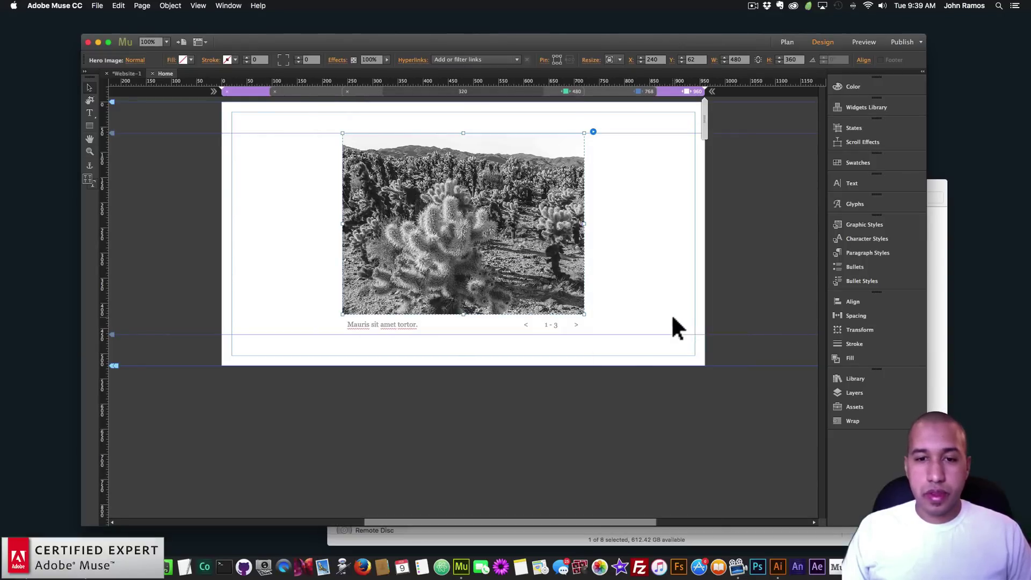
- Preview the whole site in the browser
left_click(287, 202)
left_click(98, 5)
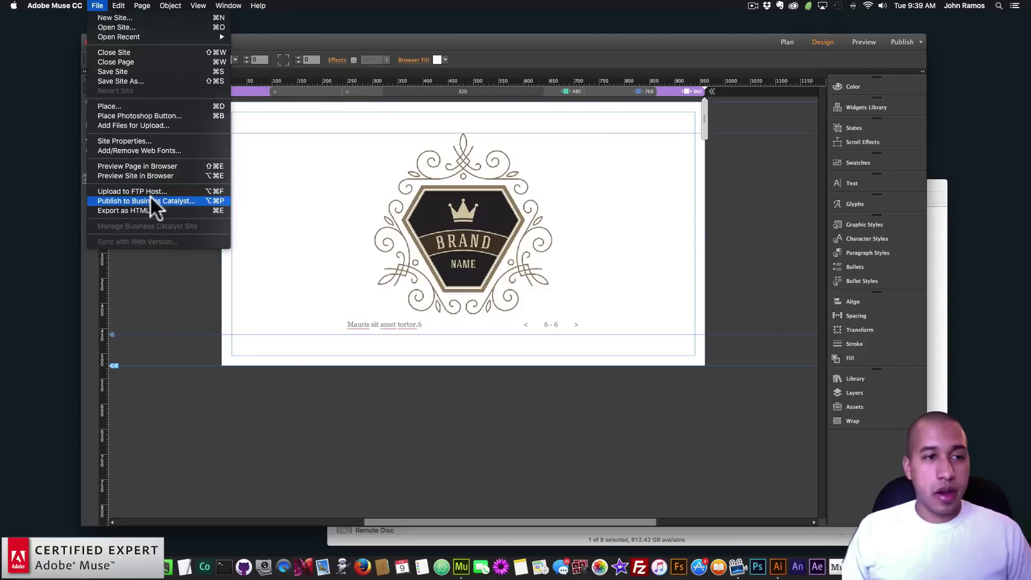
left_click(135, 173)
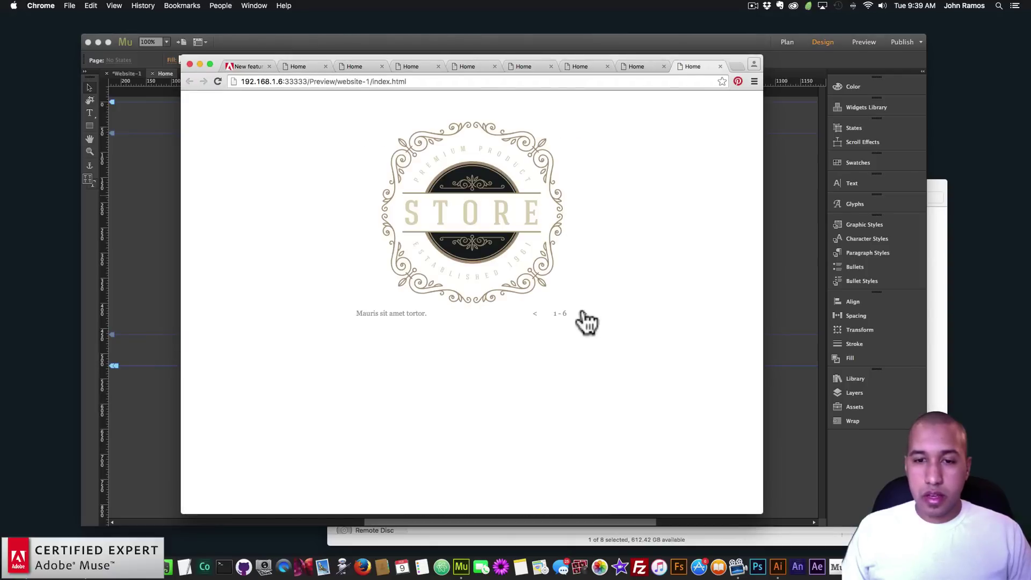
- Step through the slideshow logos to slide 6 of 6, the BRAND NAME logo
left_click(588, 323)
left_click(589, 325)
left_click(589, 325)
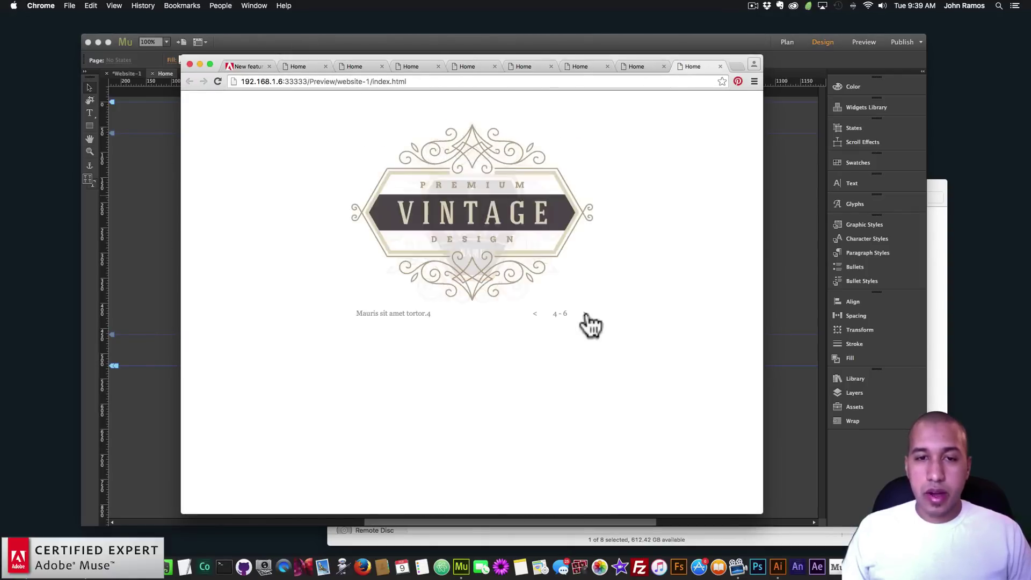
left_click(589, 326)
left_click(585, 316)
left_click(584, 315)
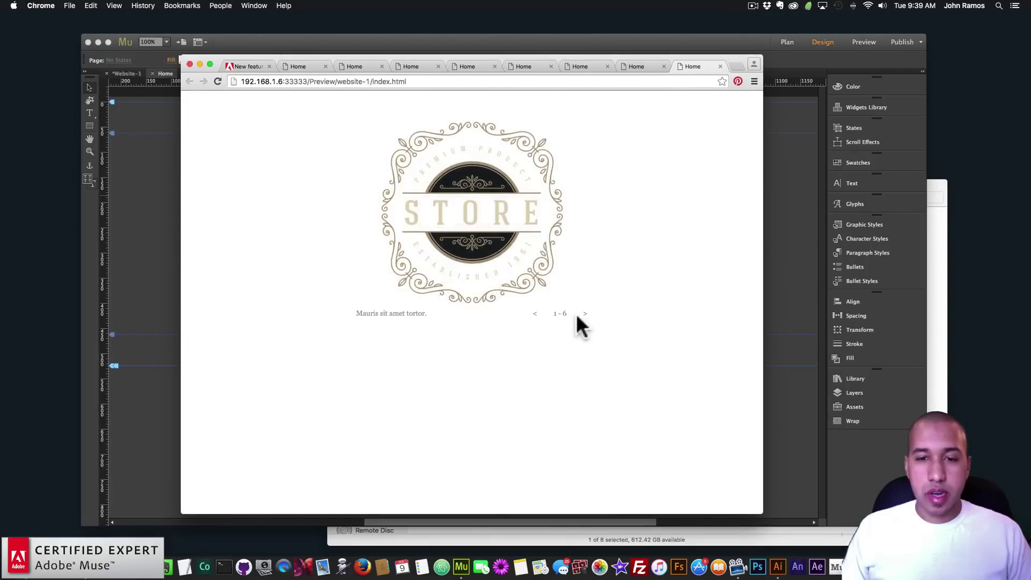
left_click(584, 315)
left_click(584, 316)
left_click(584, 316)
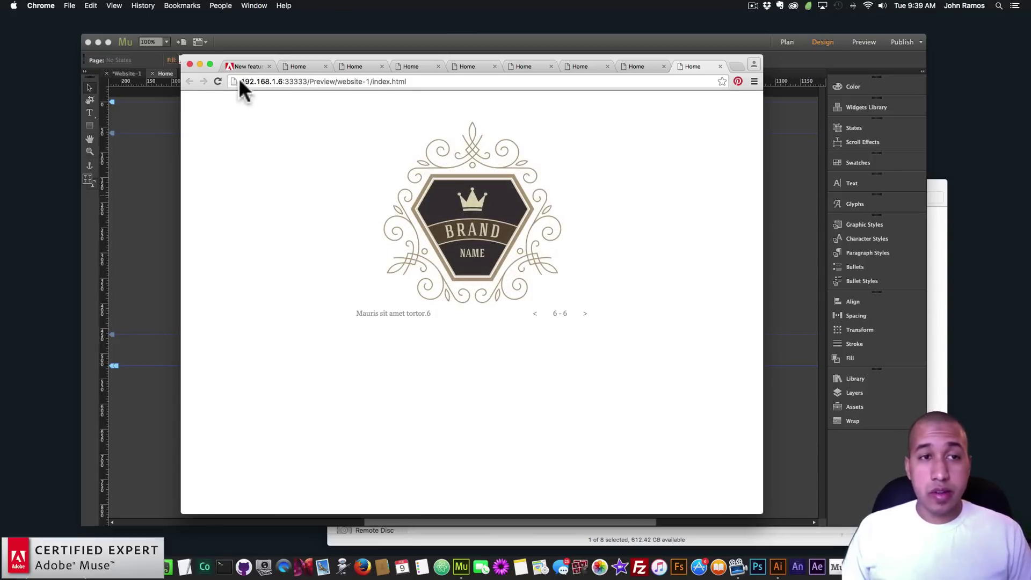
- Scroll the New features help page to SVG graphic improvements, then Cmd+Tab back to Muse
left_click(243, 64)
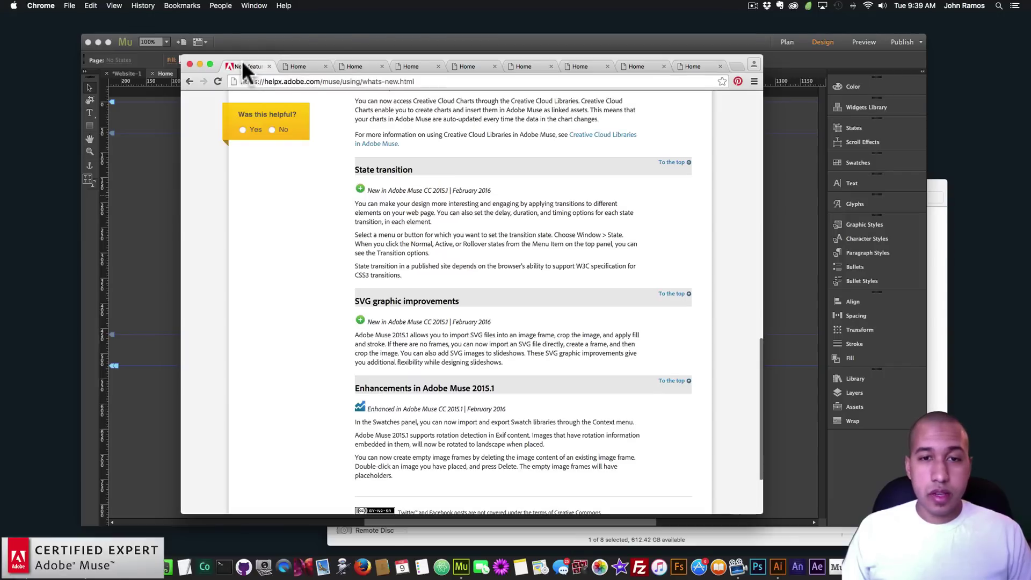
scroll(481, 279, "down", 3)
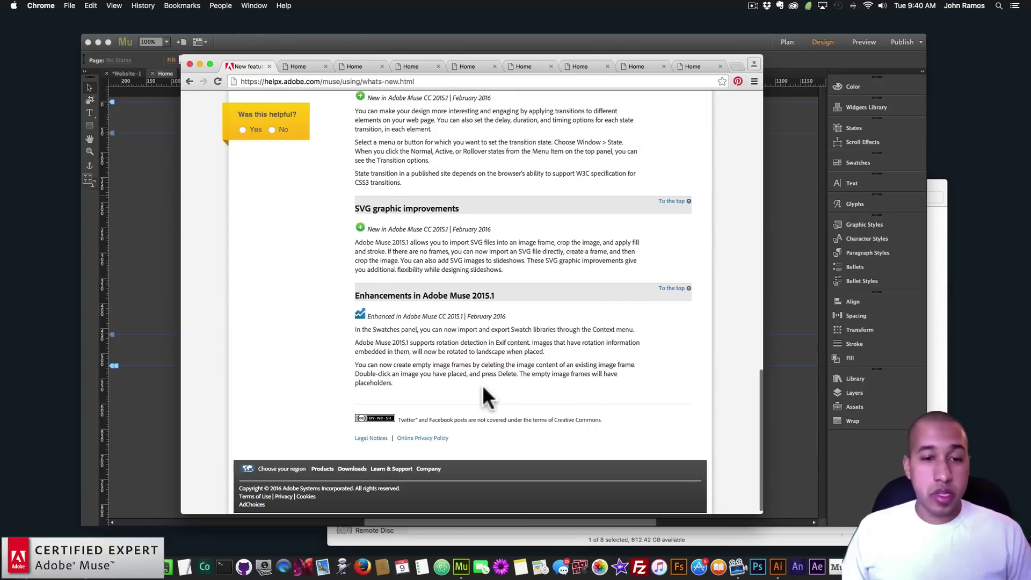
scroll(462, 333, "up", 3)
scroll(462, 333, "up", 3)
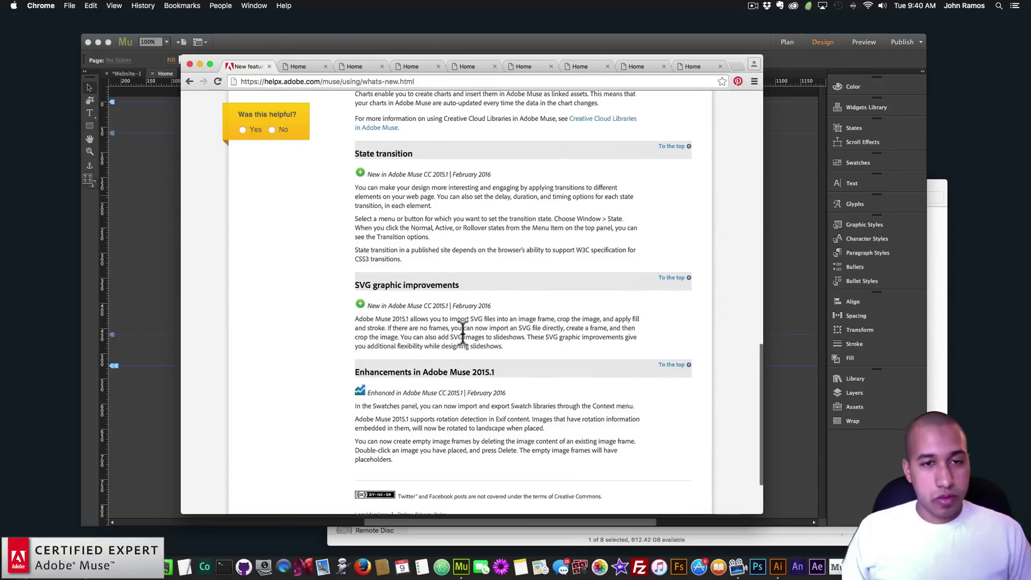
key("super+Tab")
- Delete the slides from the slideshow
left_click(481, 231)
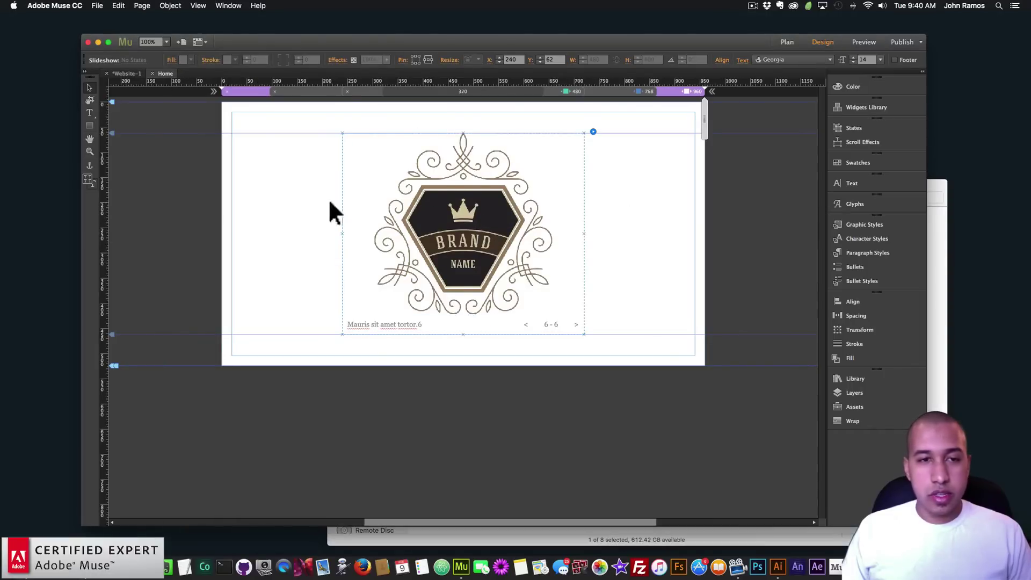
key("BackSpace")
key("BackSpace")
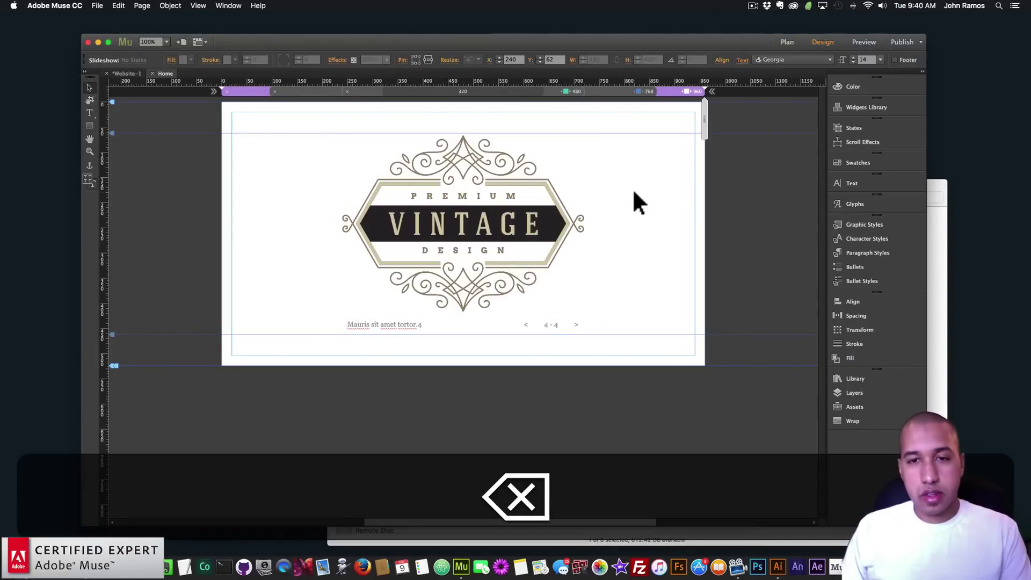
left_click(375, 156)
- Drag the brand logo SVG from Finder onto the page, then delete it to leave an empty frame
key("BackSpace")
left_click(936, 212)
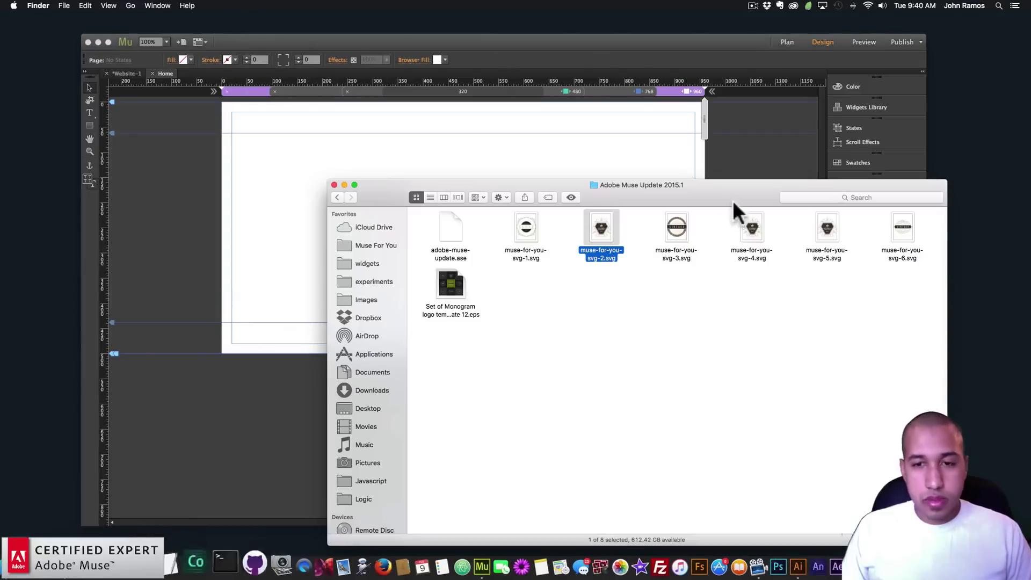
left_click(387, 142)
left_click_drag(590, 187, 323, 160)
key("BackSpace")
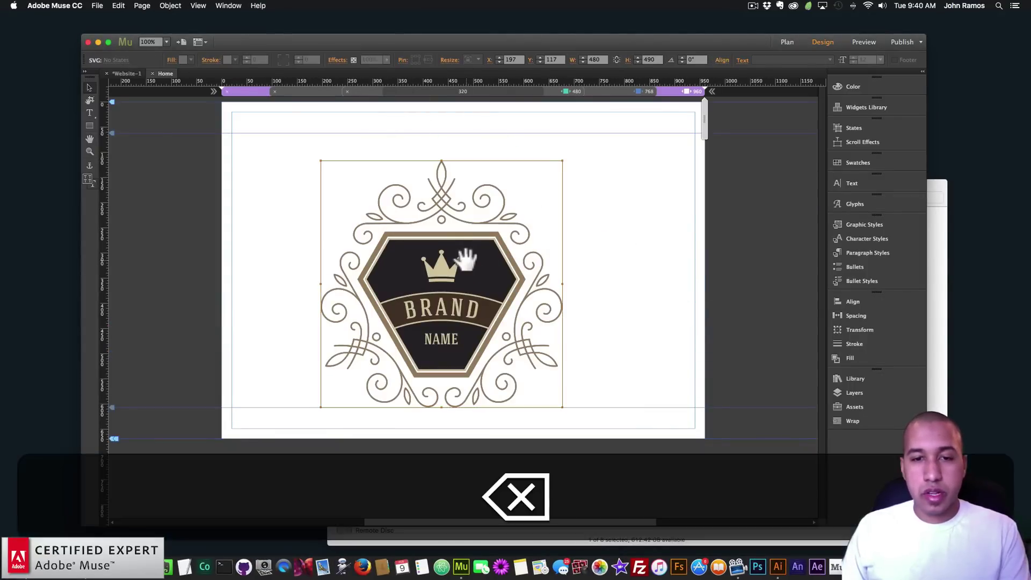
- Move the empty image frame up and right, then preview the page in the browser
left_click_drag(470, 287, 492, 261)
left_click(306, 235)
left_click(97, 5)
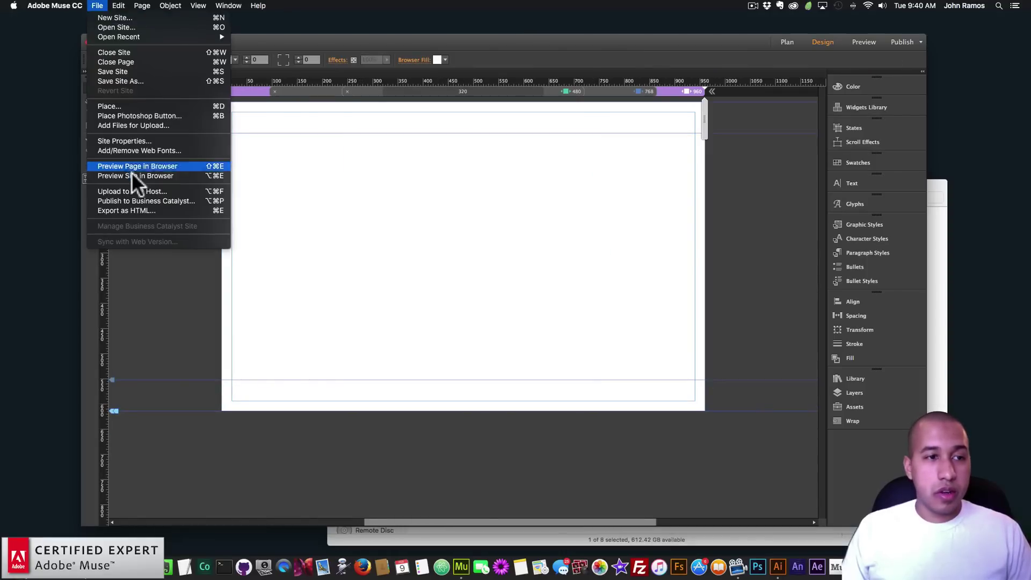
left_click(131, 164)
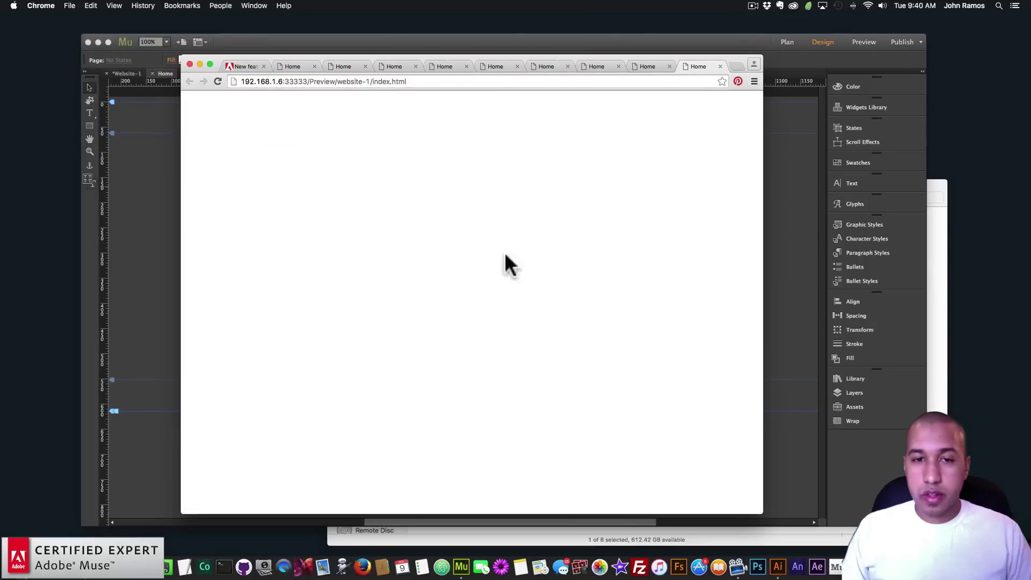
- Back in Muse, nudge the empty image frame slightly down and return to Chrome
left_click(818, 221)
left_click(481, 228)
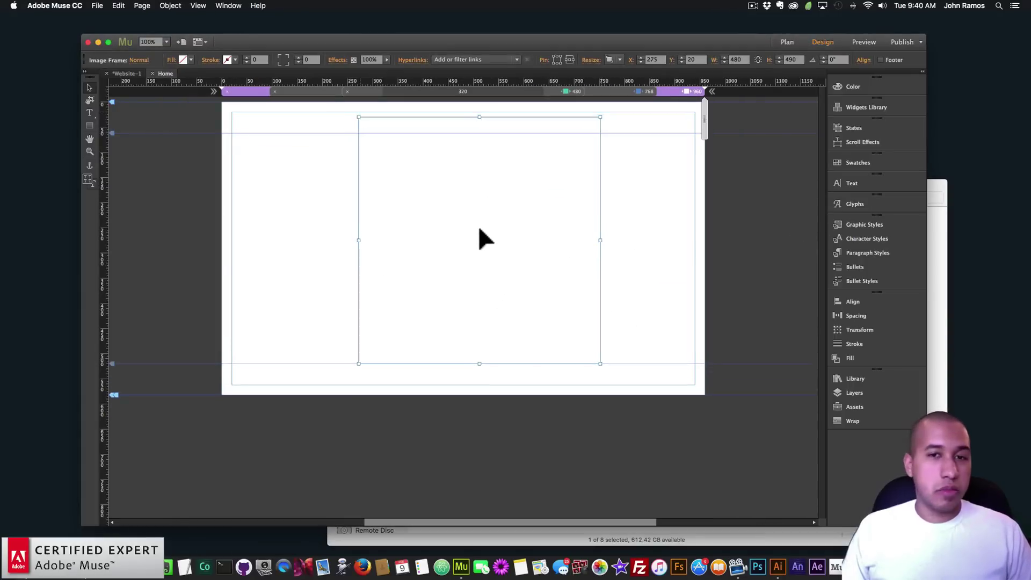
left_click_drag(479, 227, 474, 237)
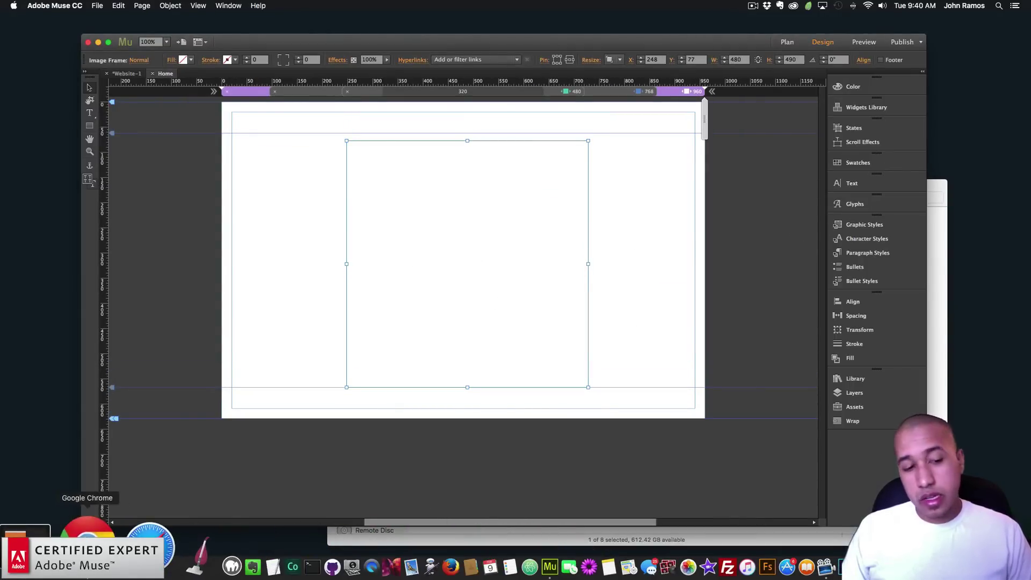
left_click(78, 552)
- Open the Muse New features help tab and scroll through the summary back to its top
left_click(243, 66)
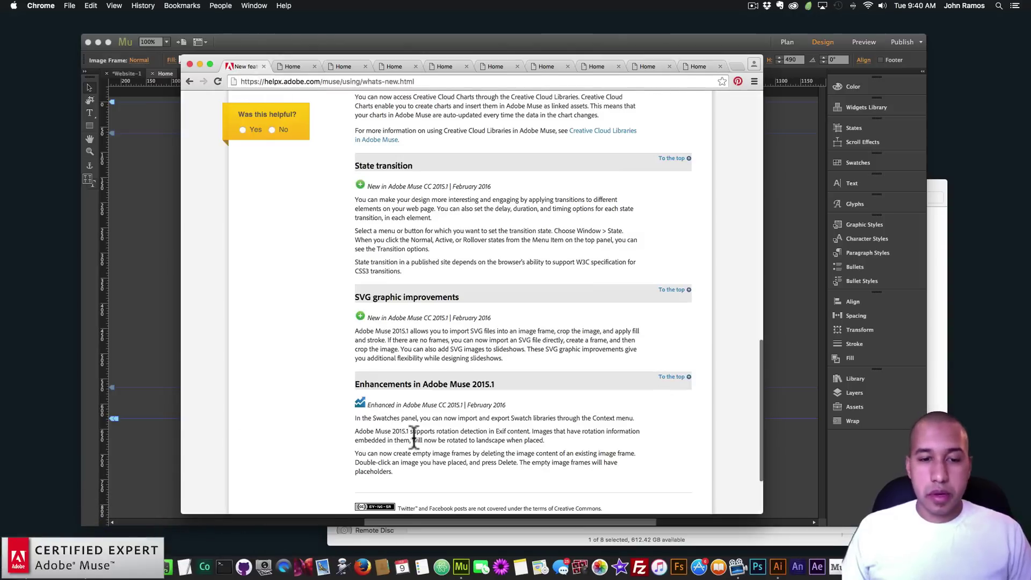
scroll(403, 433, "up", 1)
scroll(444, 417, "up", 15)
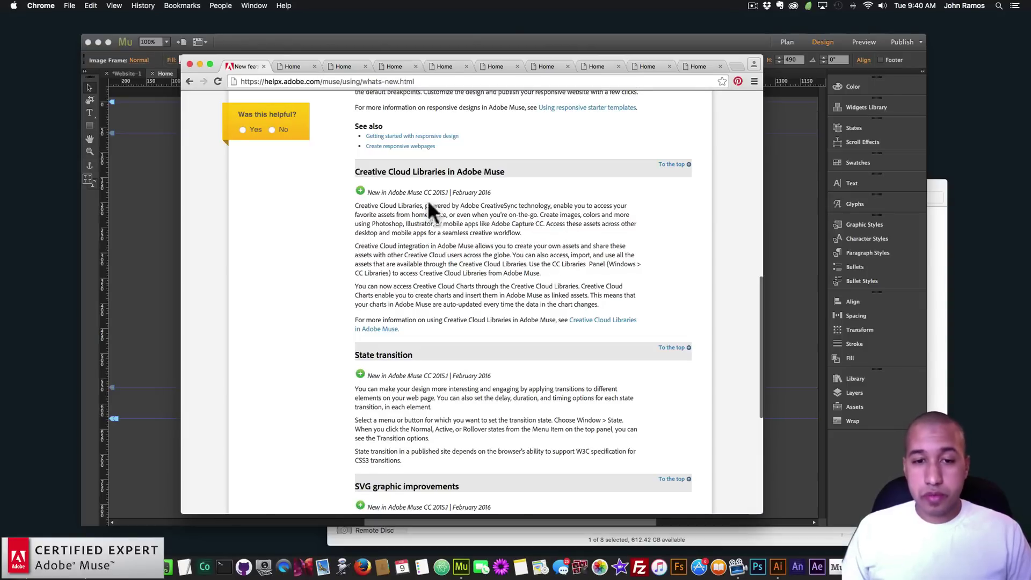
scroll(510, 253, "down", 3)
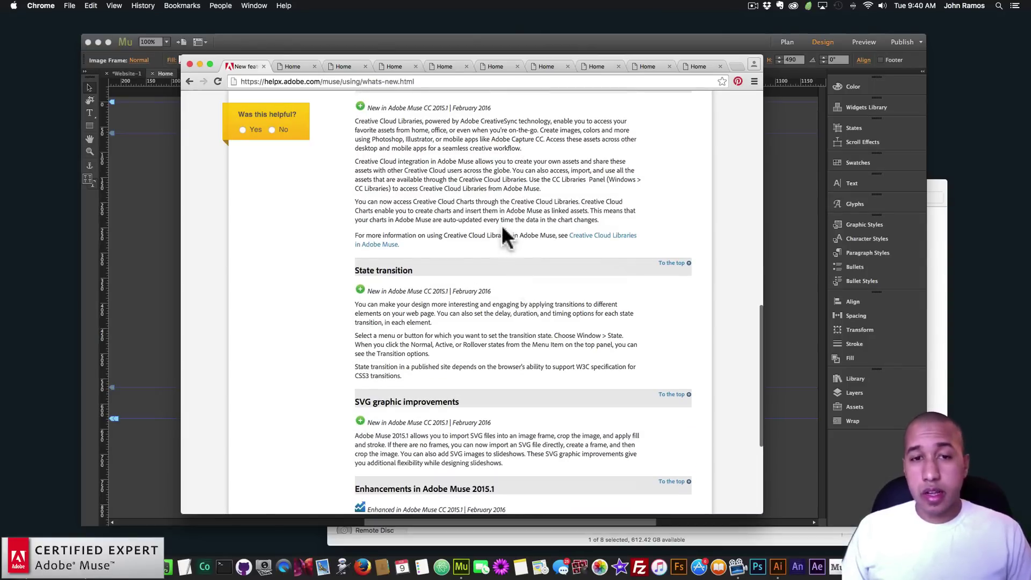
scroll(500, 239, "down", 6)
scroll(498, 247, "up", 20)
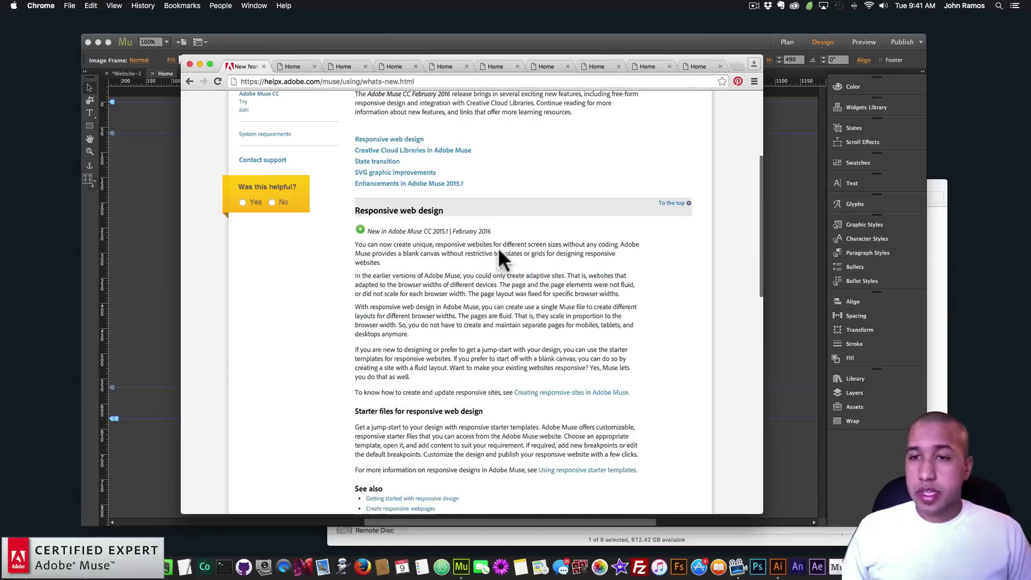
scroll(499, 252, "up", 5)
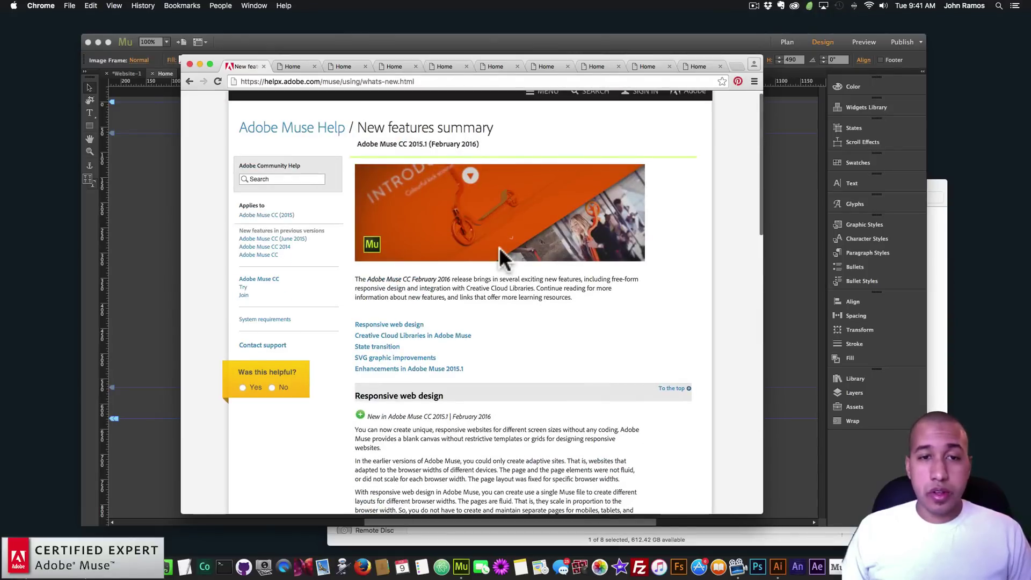